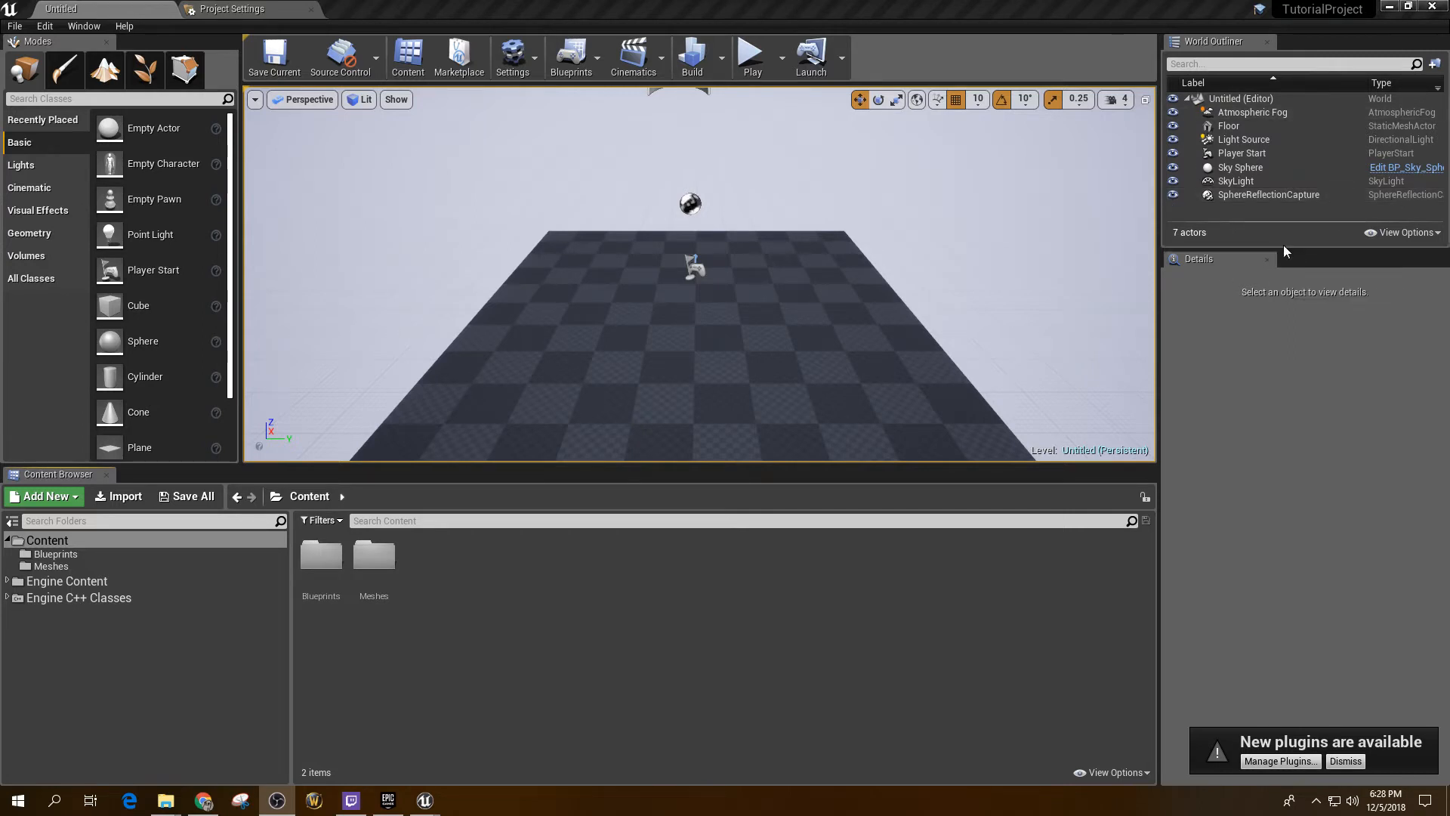
Step: Lower the divider between the World Outliner and Details panels so the Outliner is taller
drag(1282, 250, 1284, 491)
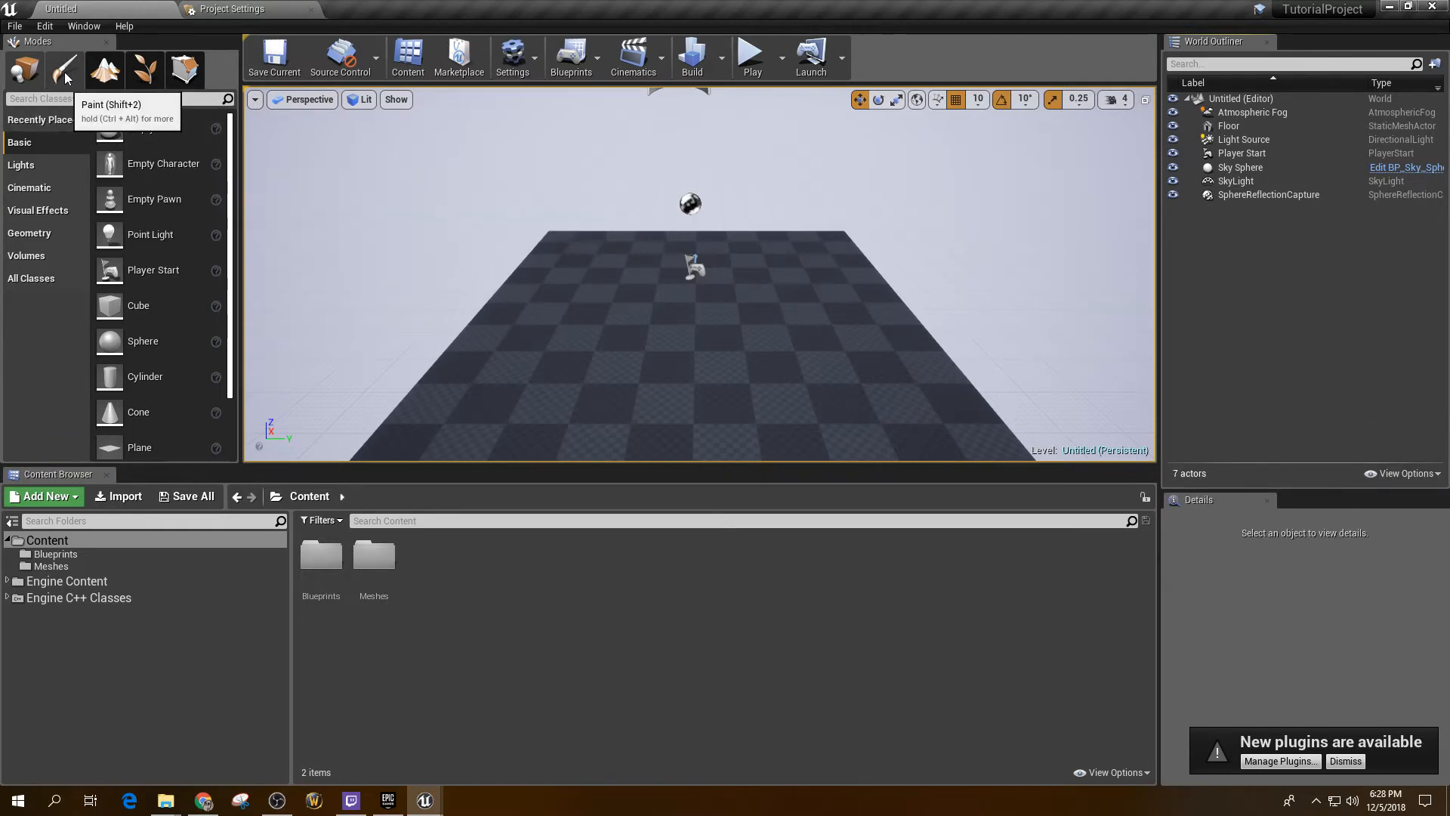
click(50, 167)
click(38, 146)
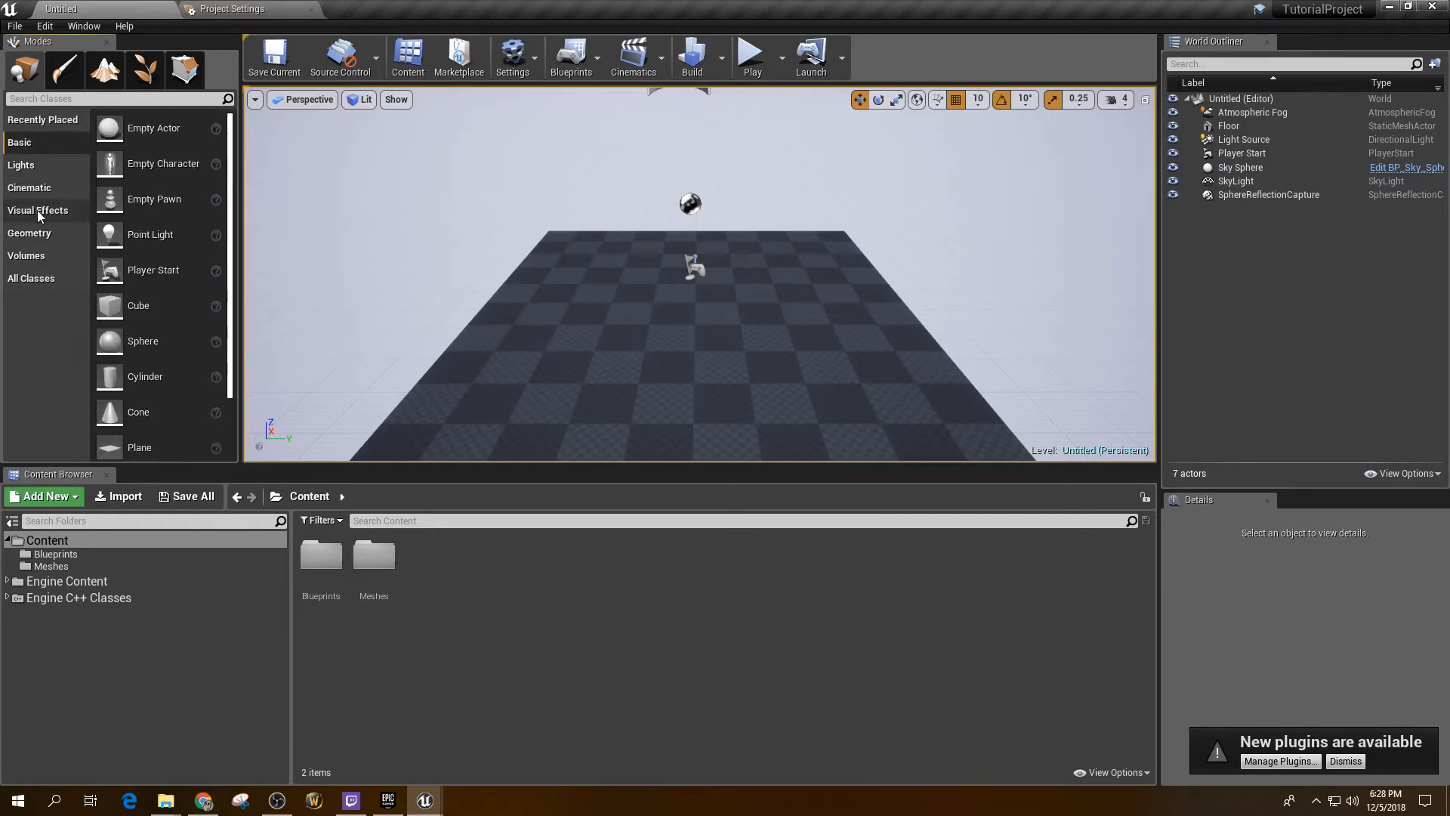
click(37, 211)
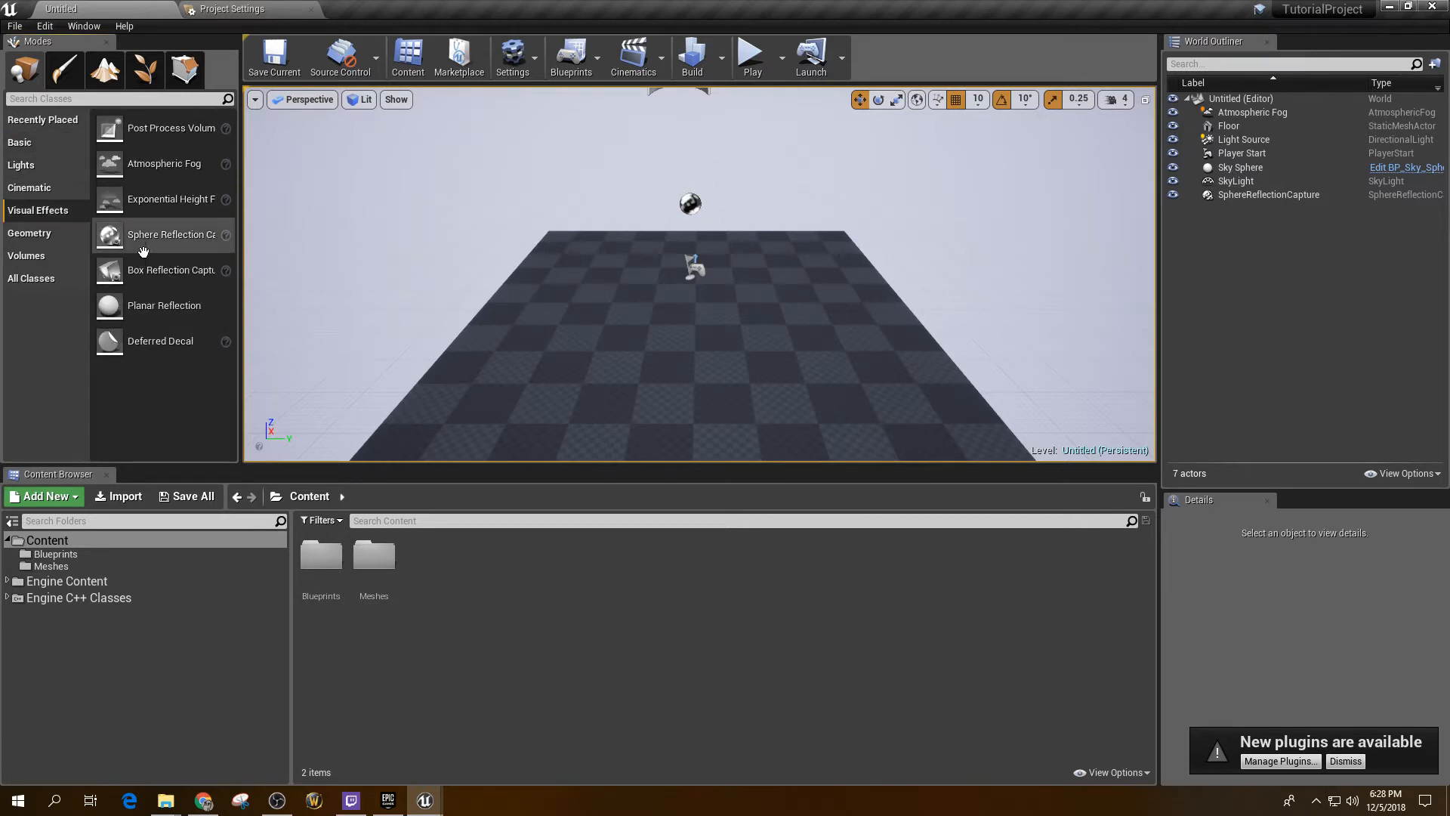
click(31, 142)
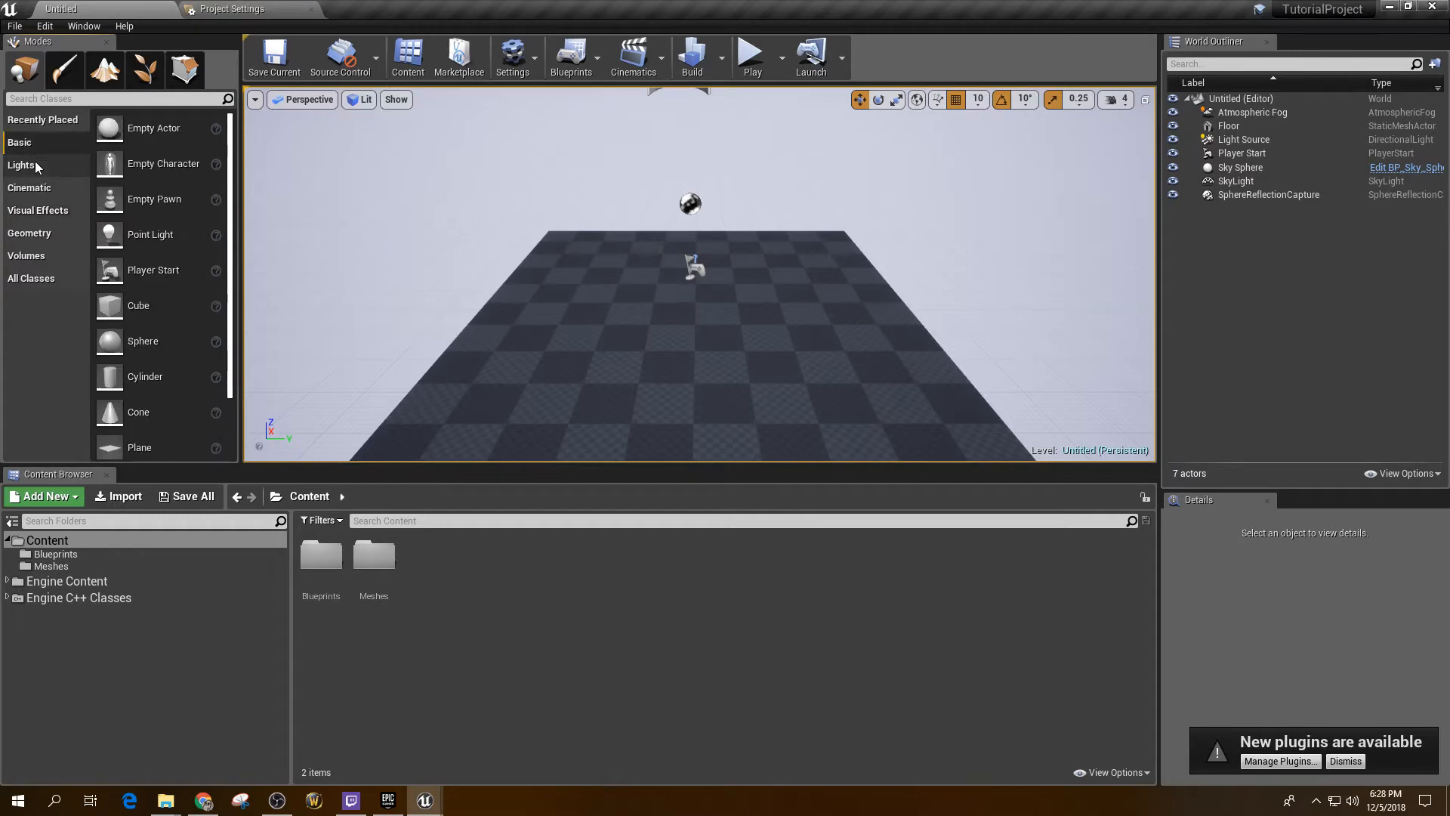
click(35, 165)
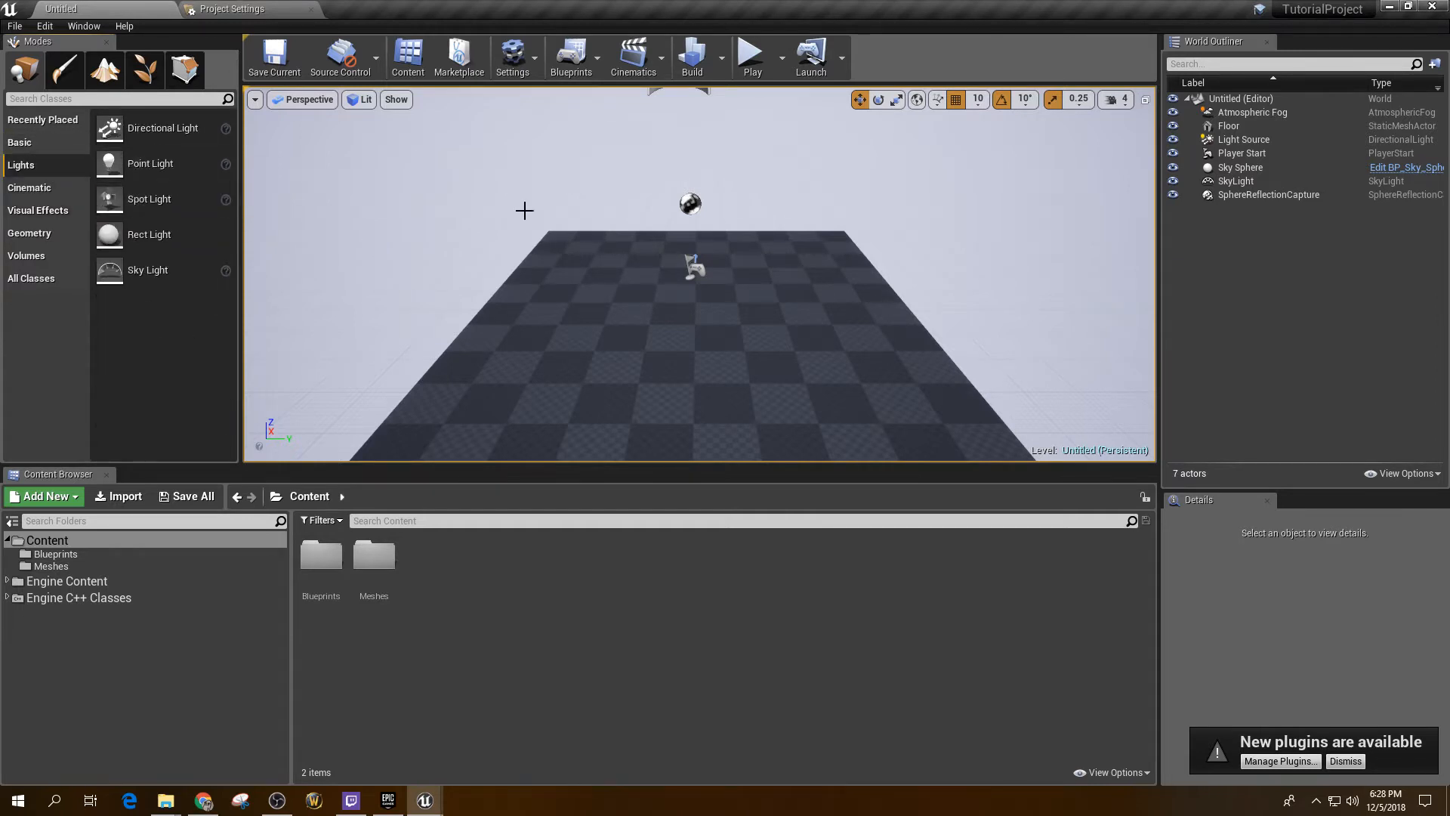
click(34, 232)
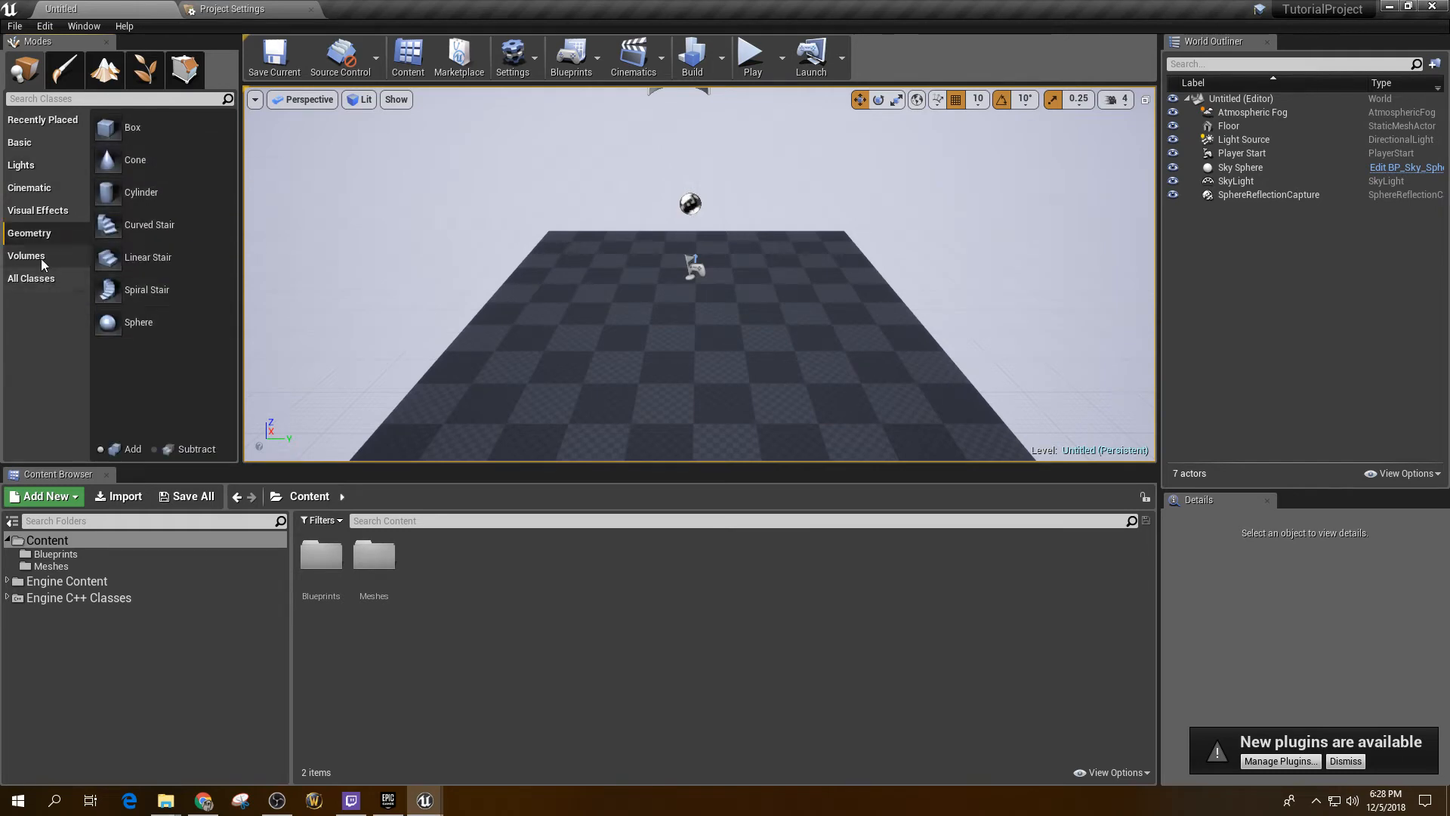
click(22, 142)
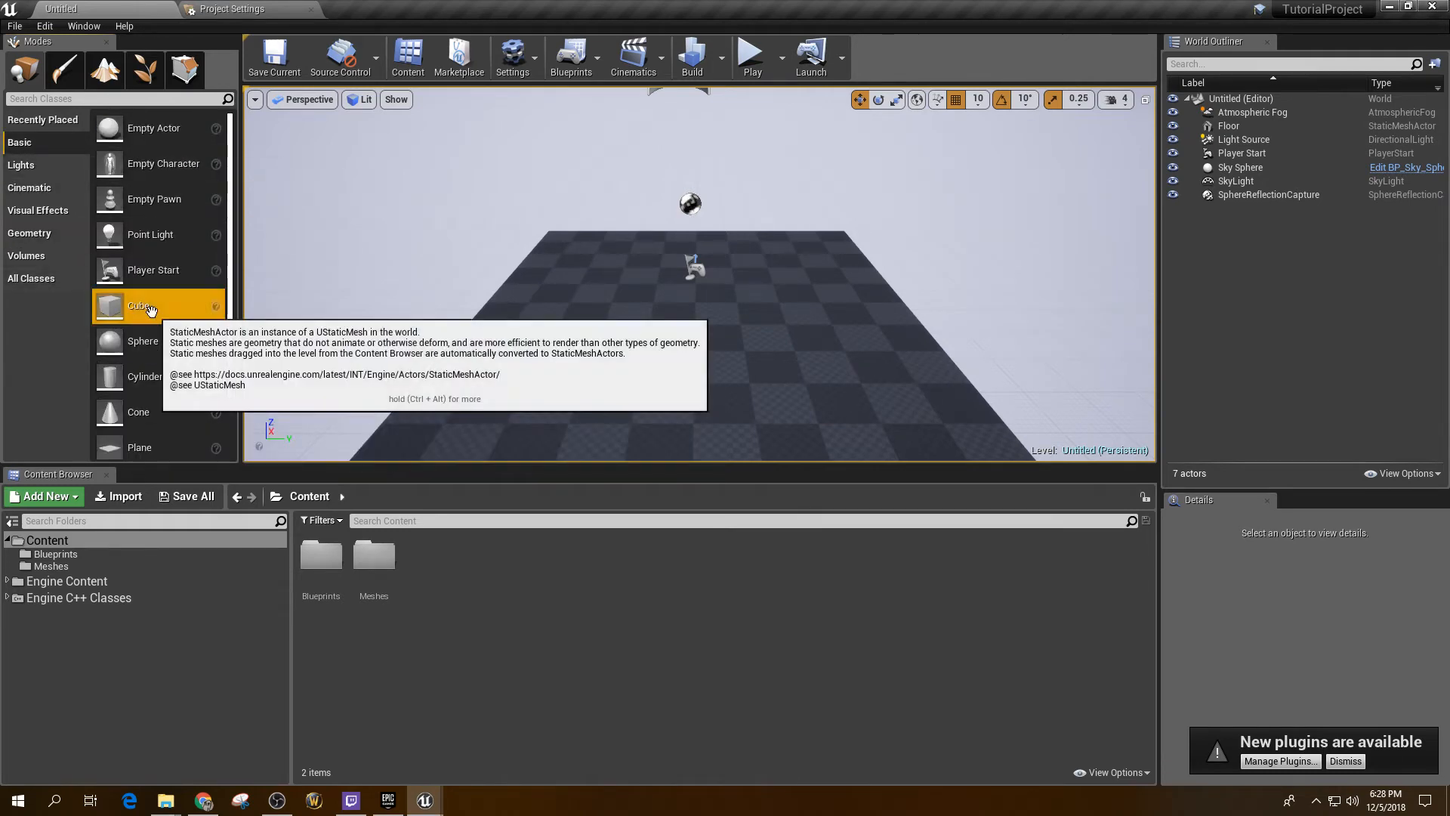
Step: Place a Cube on the level floor and scale it to 1.25 on every axis
drag(150, 309, 676, 186)
key(r)
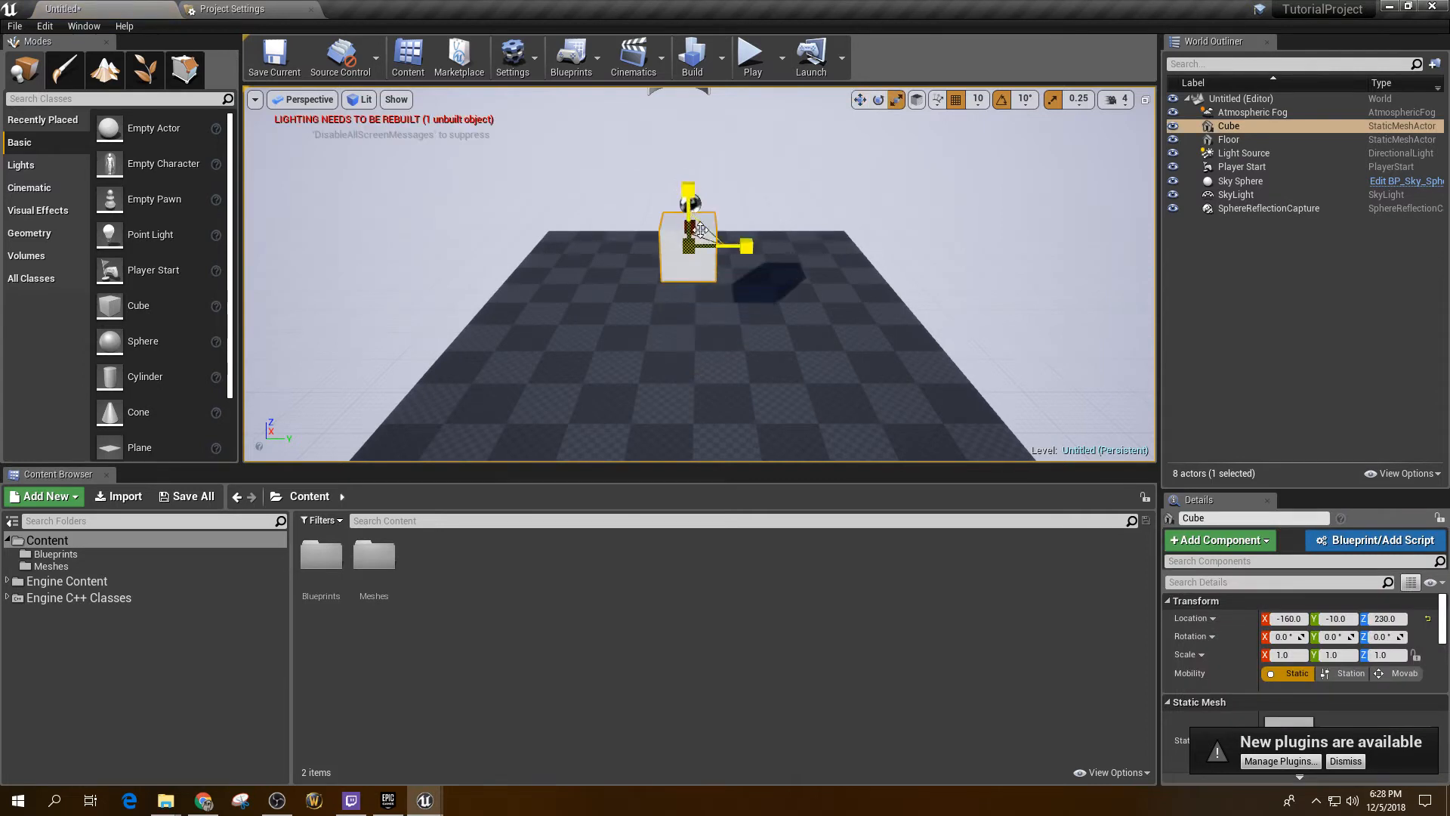
mouse_move(683, 249)
mouse_down()
mouse_move(726, 205)
mouse_move(689, 245)
mouse_up()
Step: Fly and orbit the viewport around the scaled cube to inspect it
key(d)
right_drag(682, 249, 878, 246)
key(a)
key(w)
key(s)
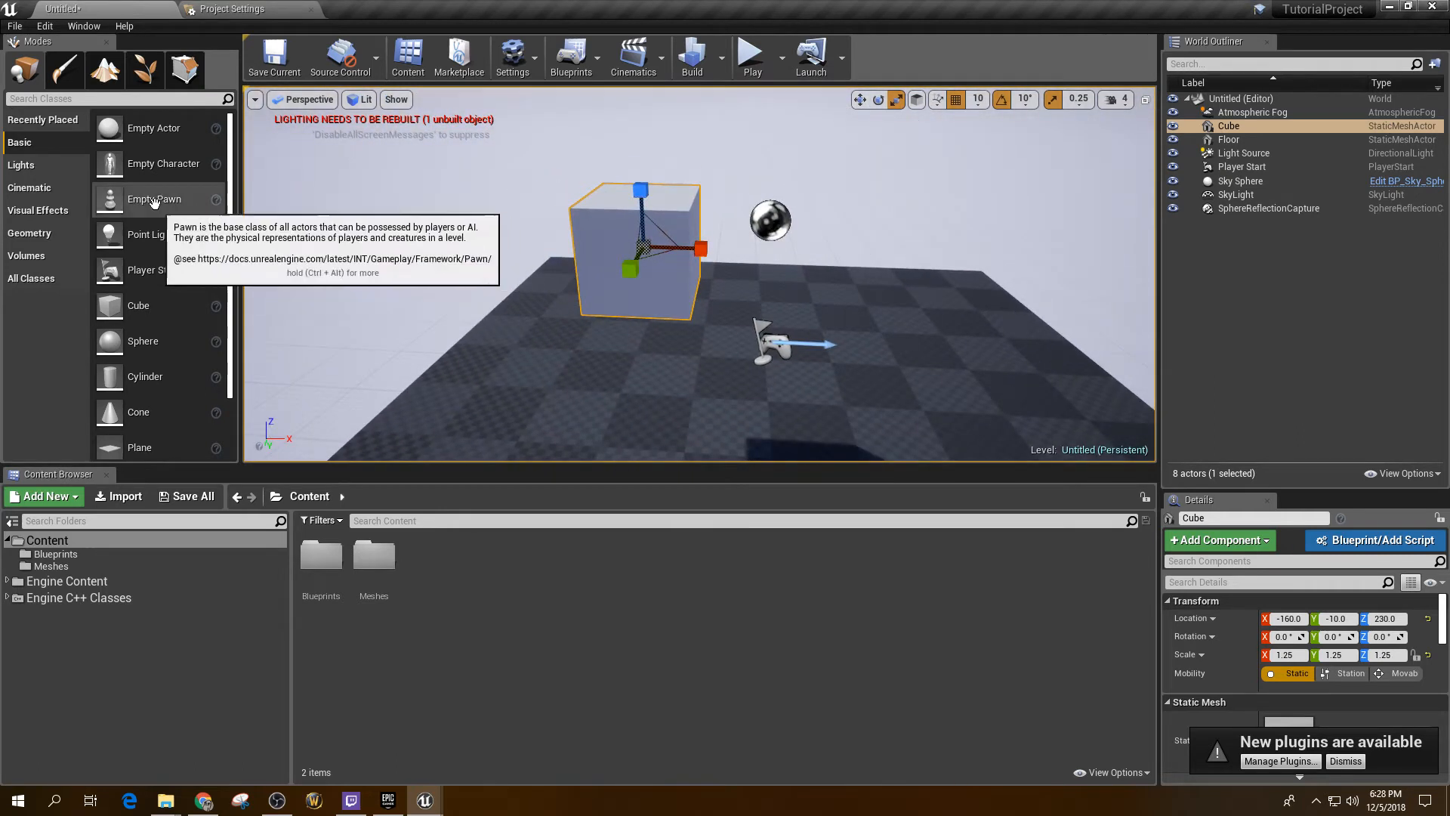
scroll(125, 330, down, 4)
scroll(142, 377, up, 4)
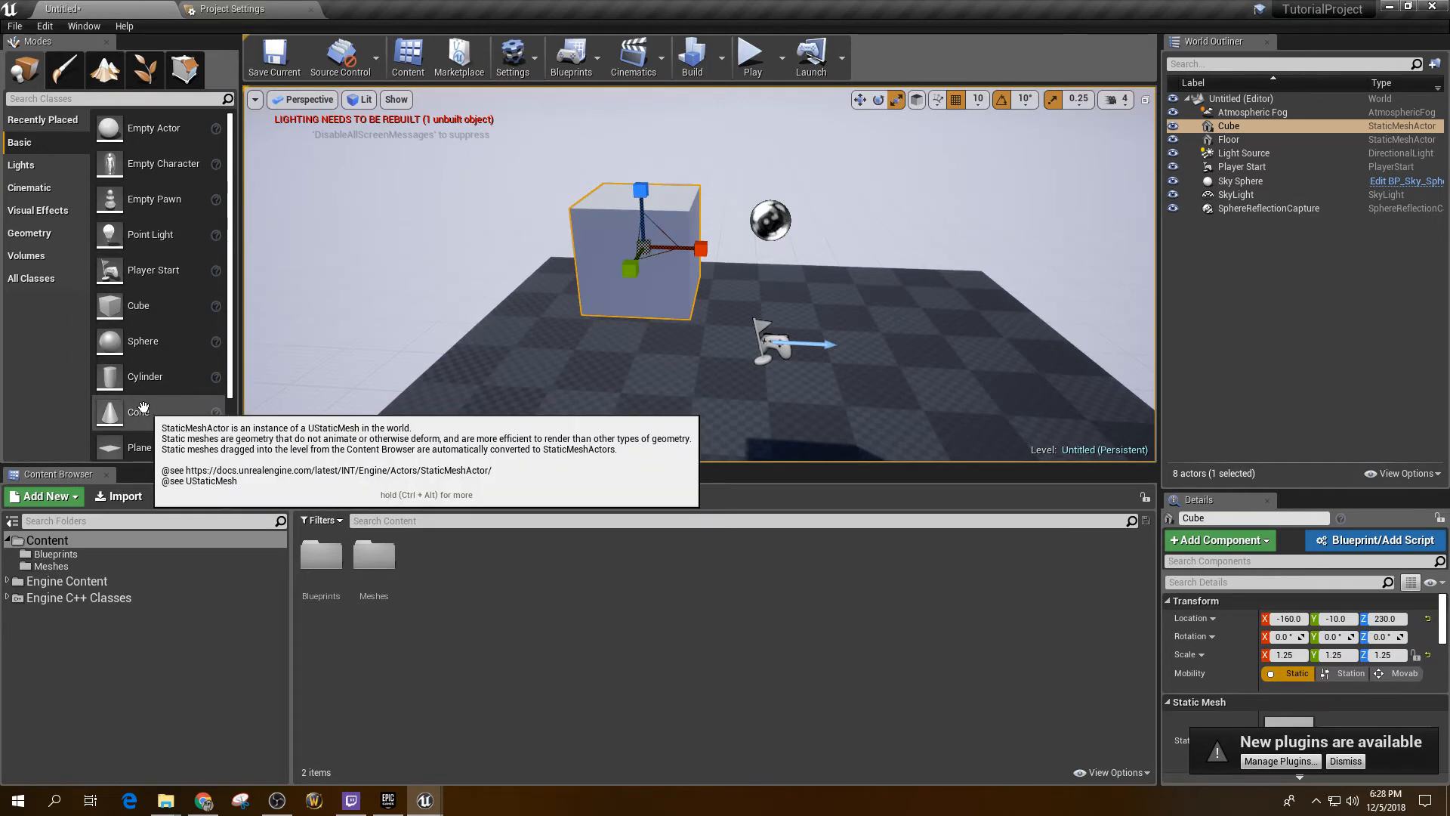
Step: Open the empty Meshes folder and look through its Add New asset menu without creating anything
double_click(375, 557)
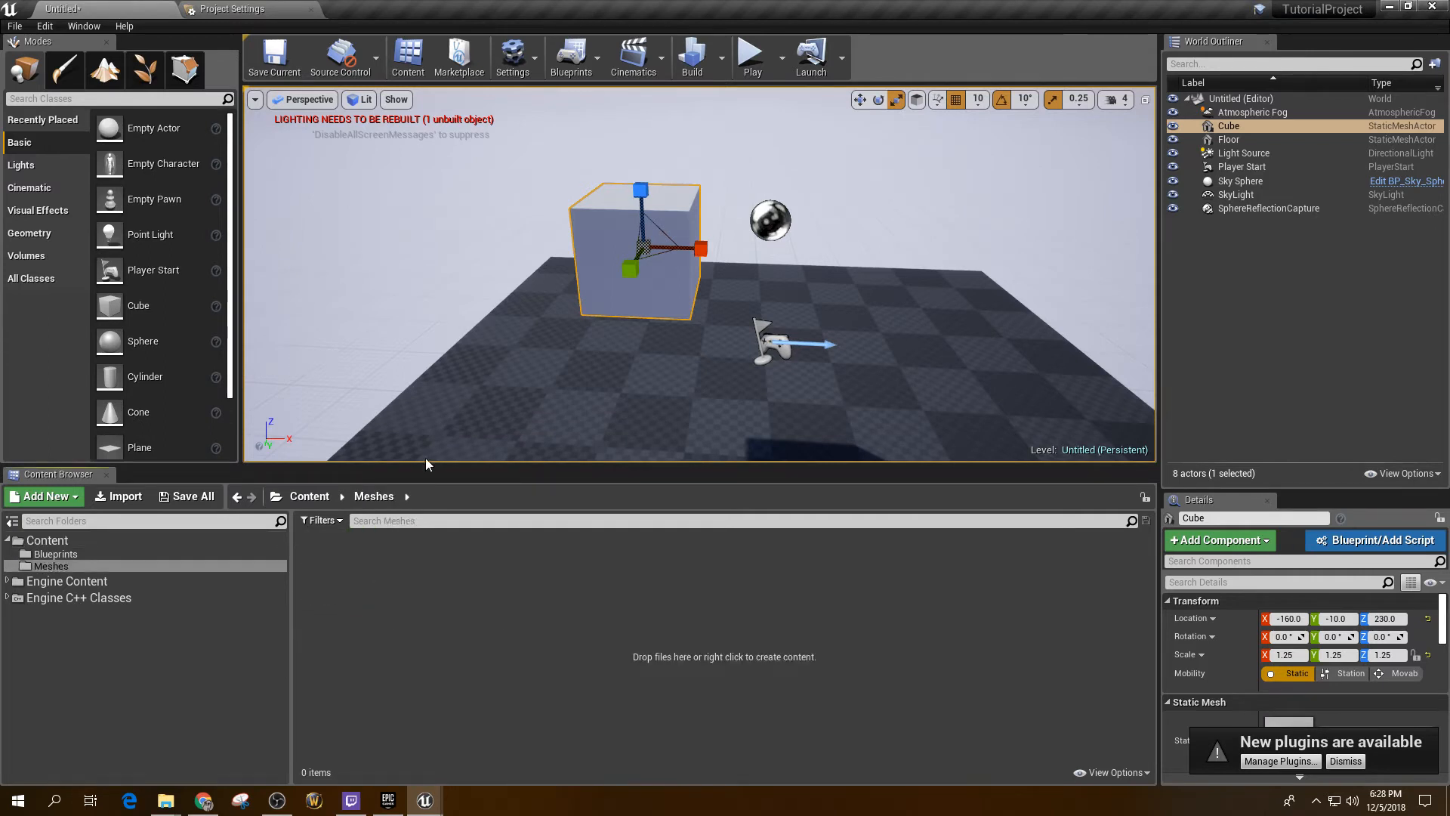
right_click(353, 559)
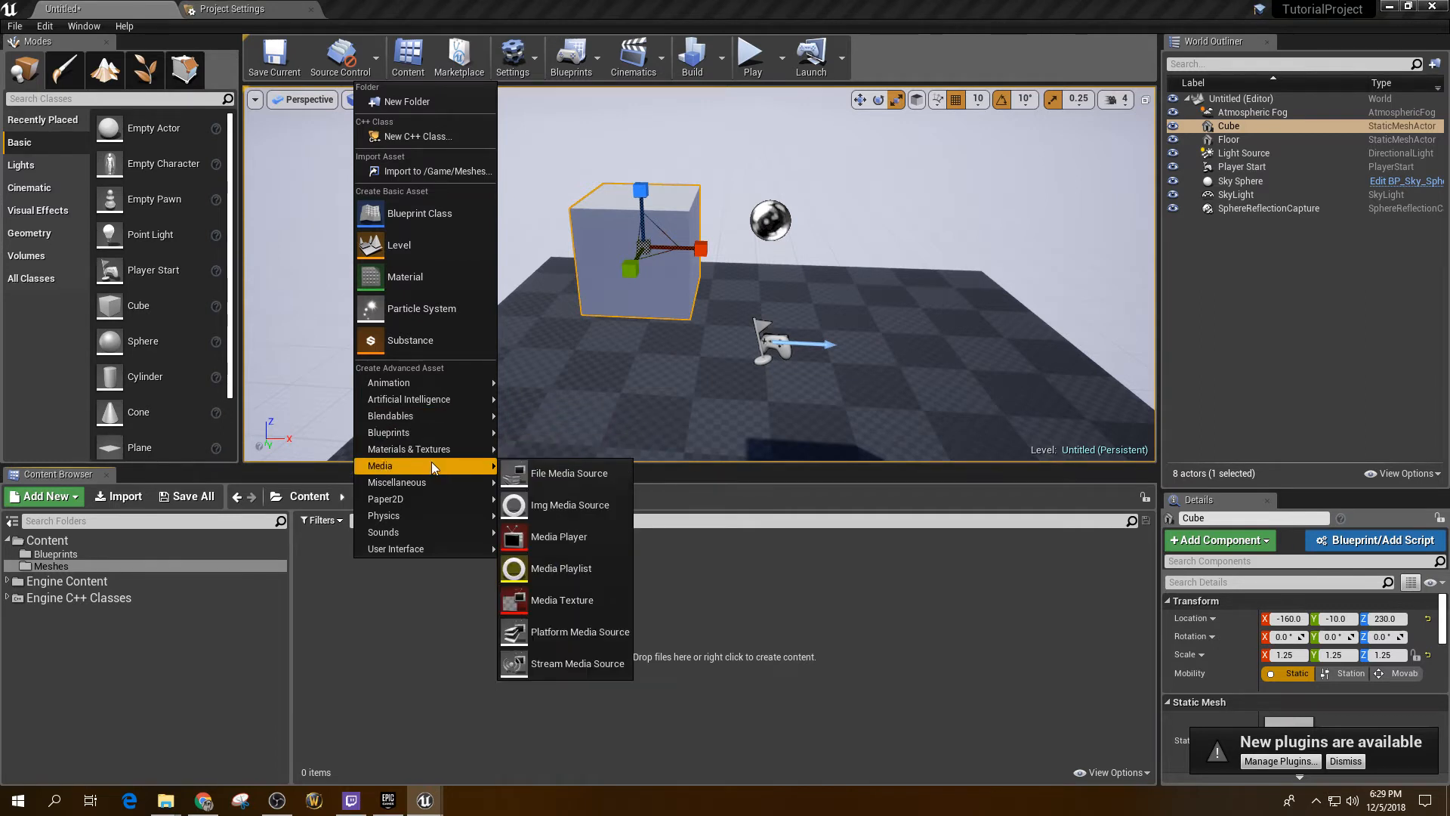
mouse_move(435, 483)
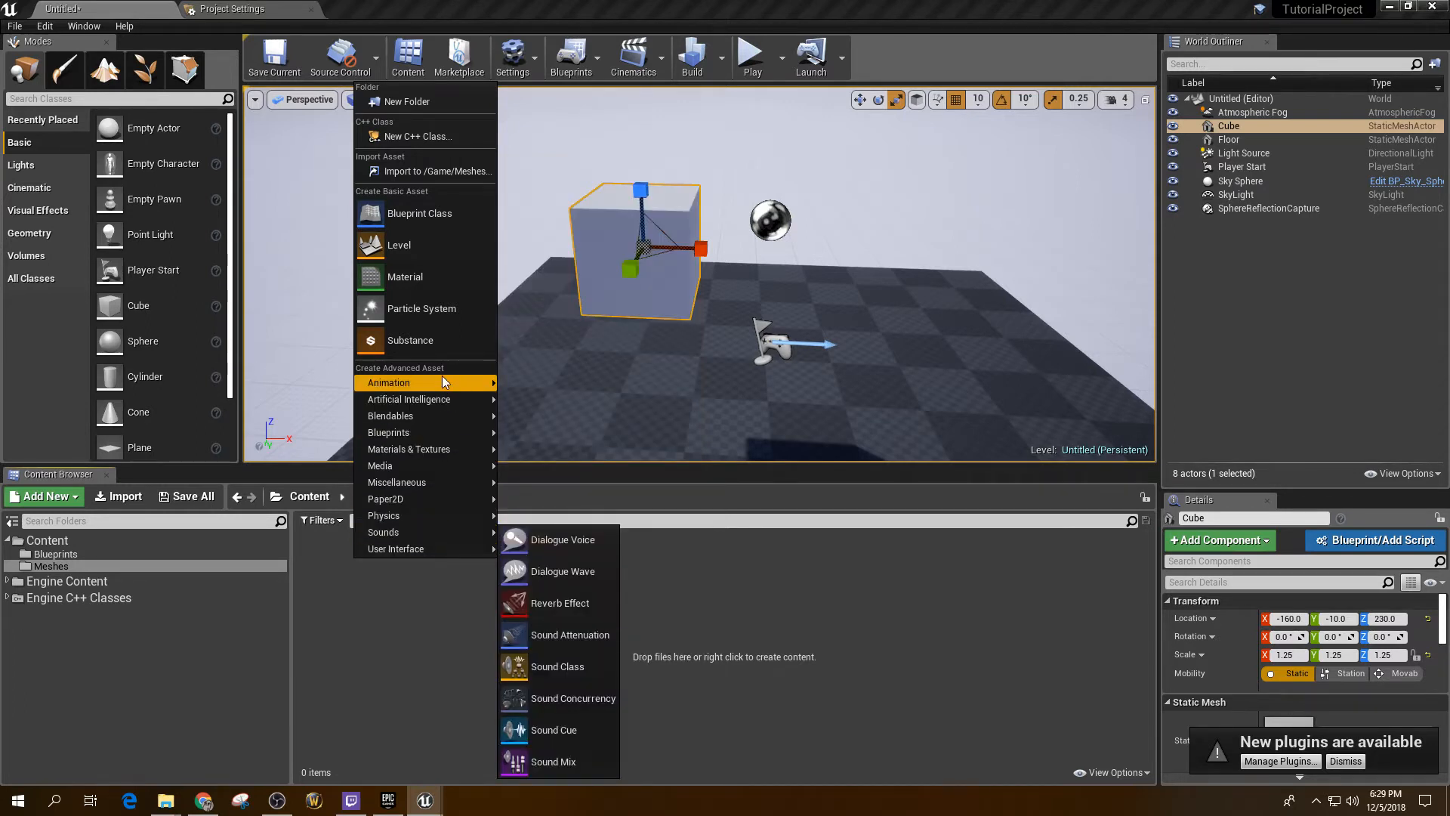
mouse_move(442, 376)
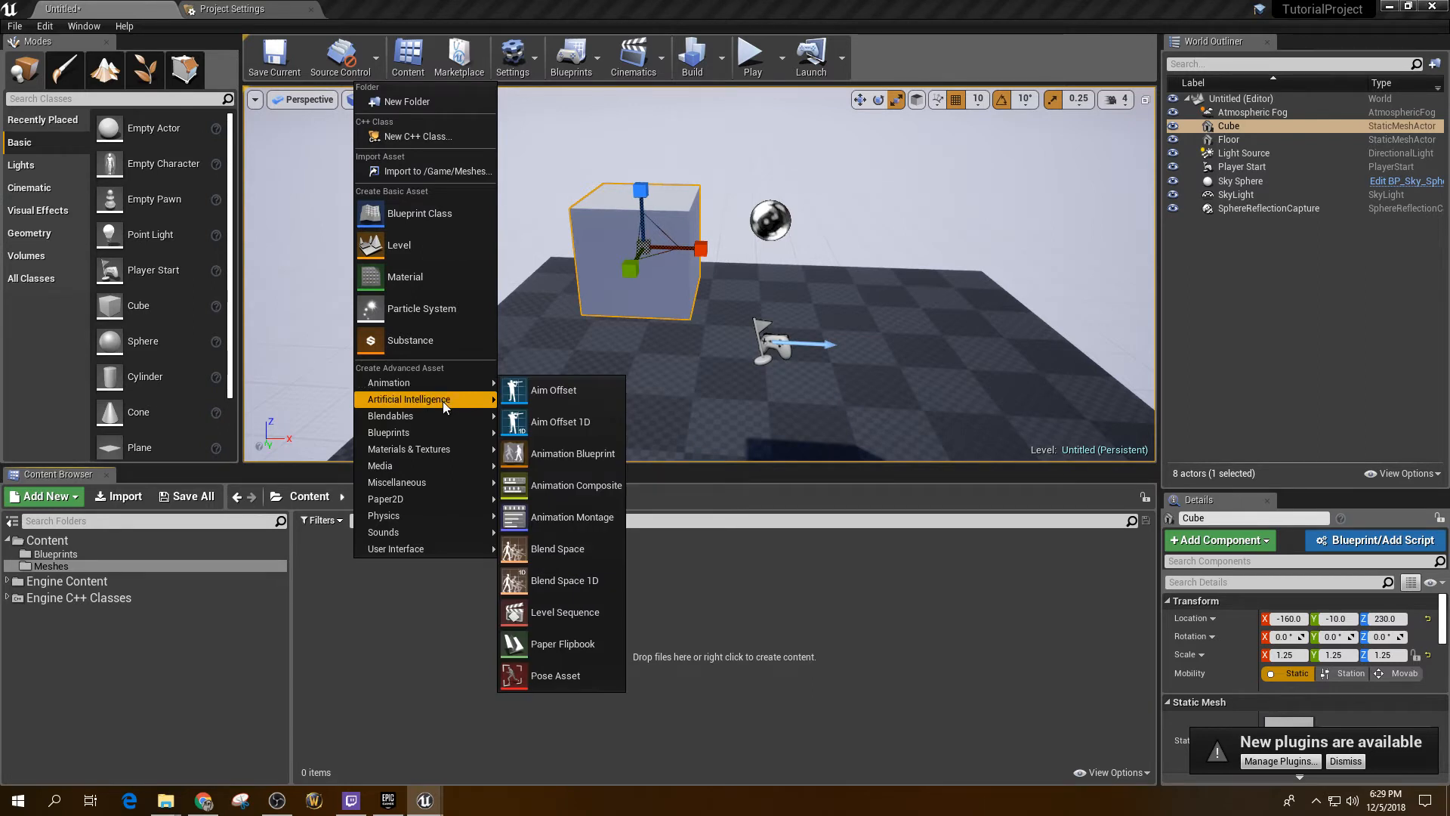
click(357, 588)
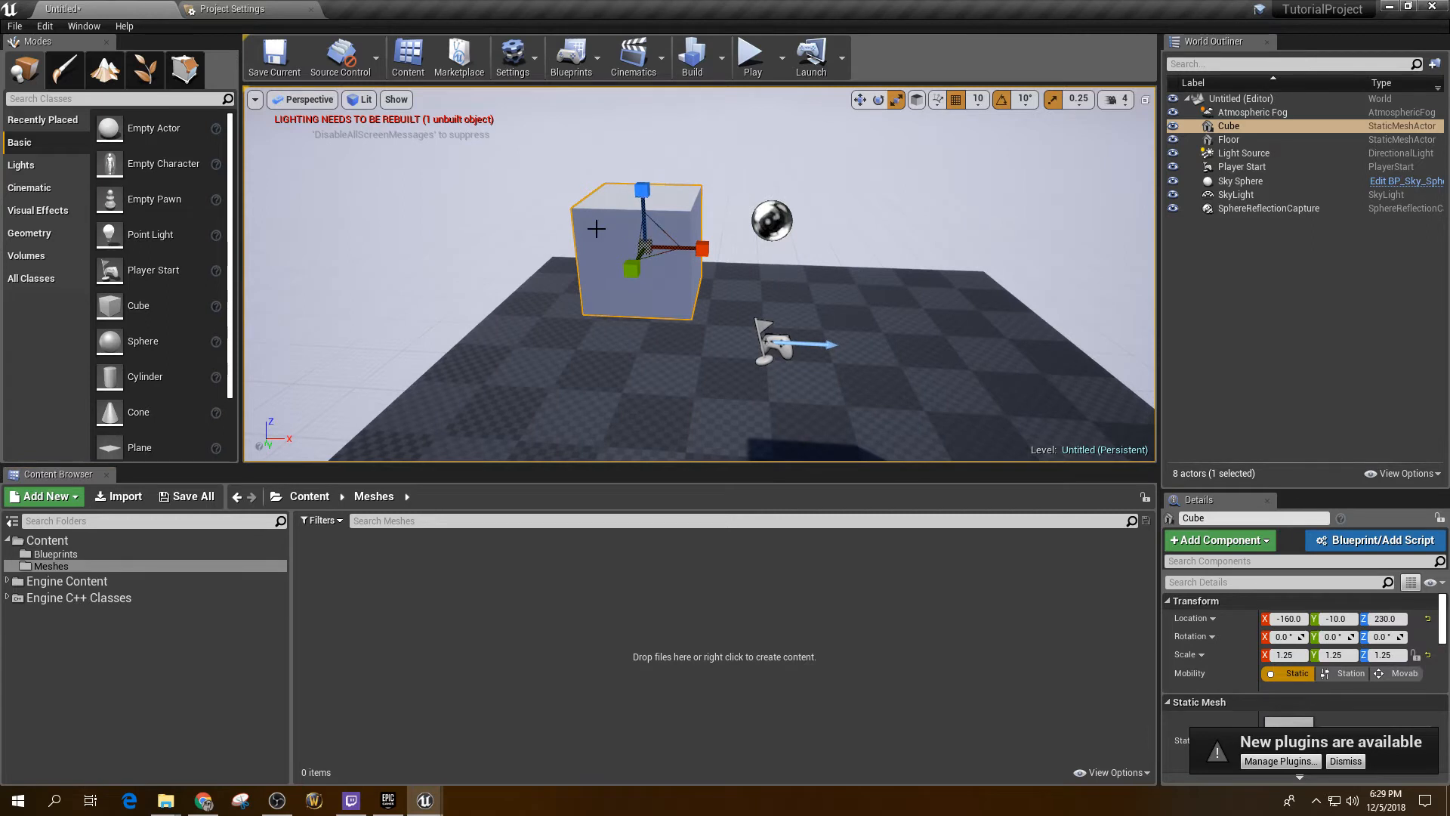
Step: Raise the cube to height 260 and shift it along X to -170
right_drag(611, 237, 610, 237)
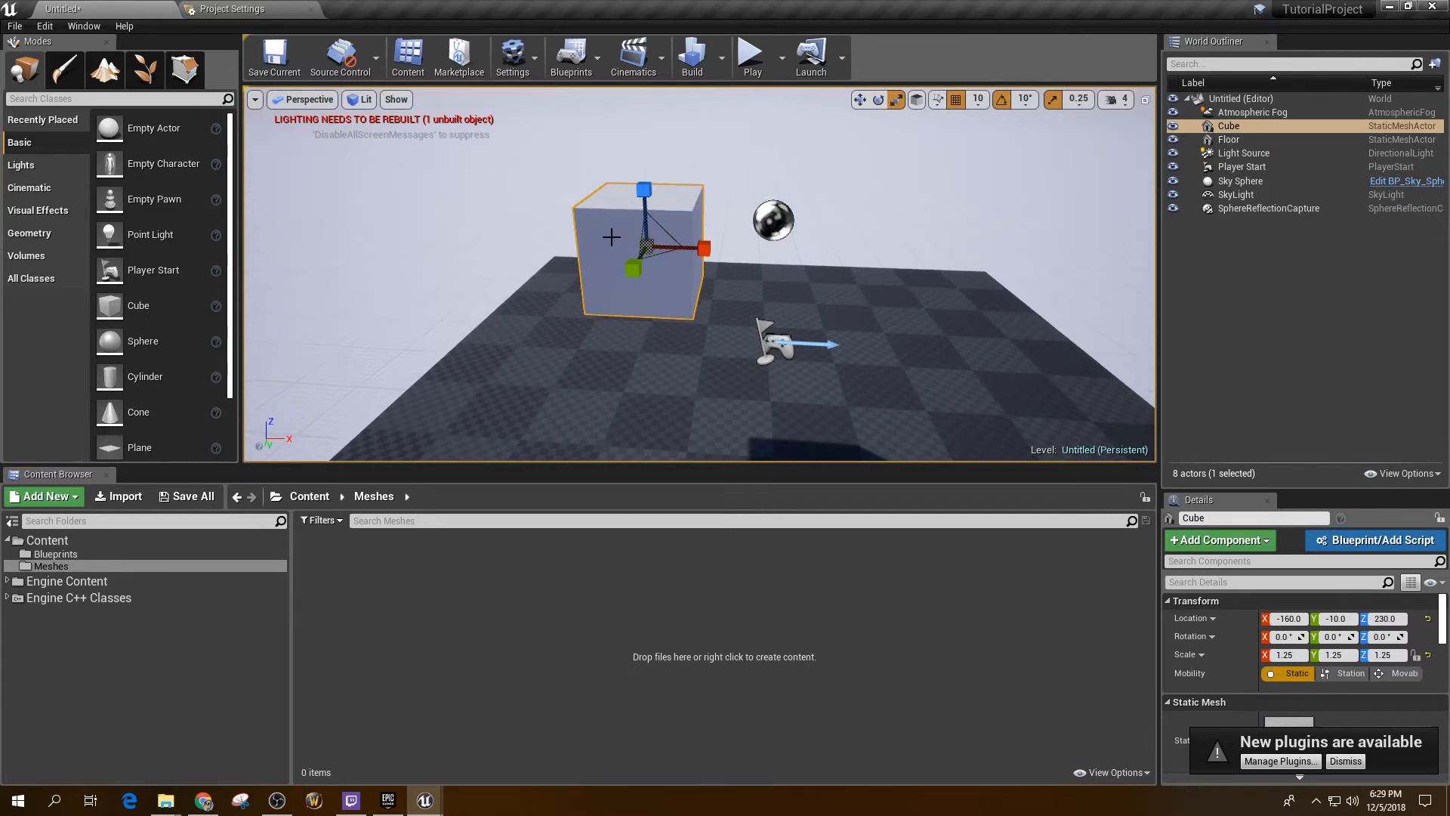
key(w)
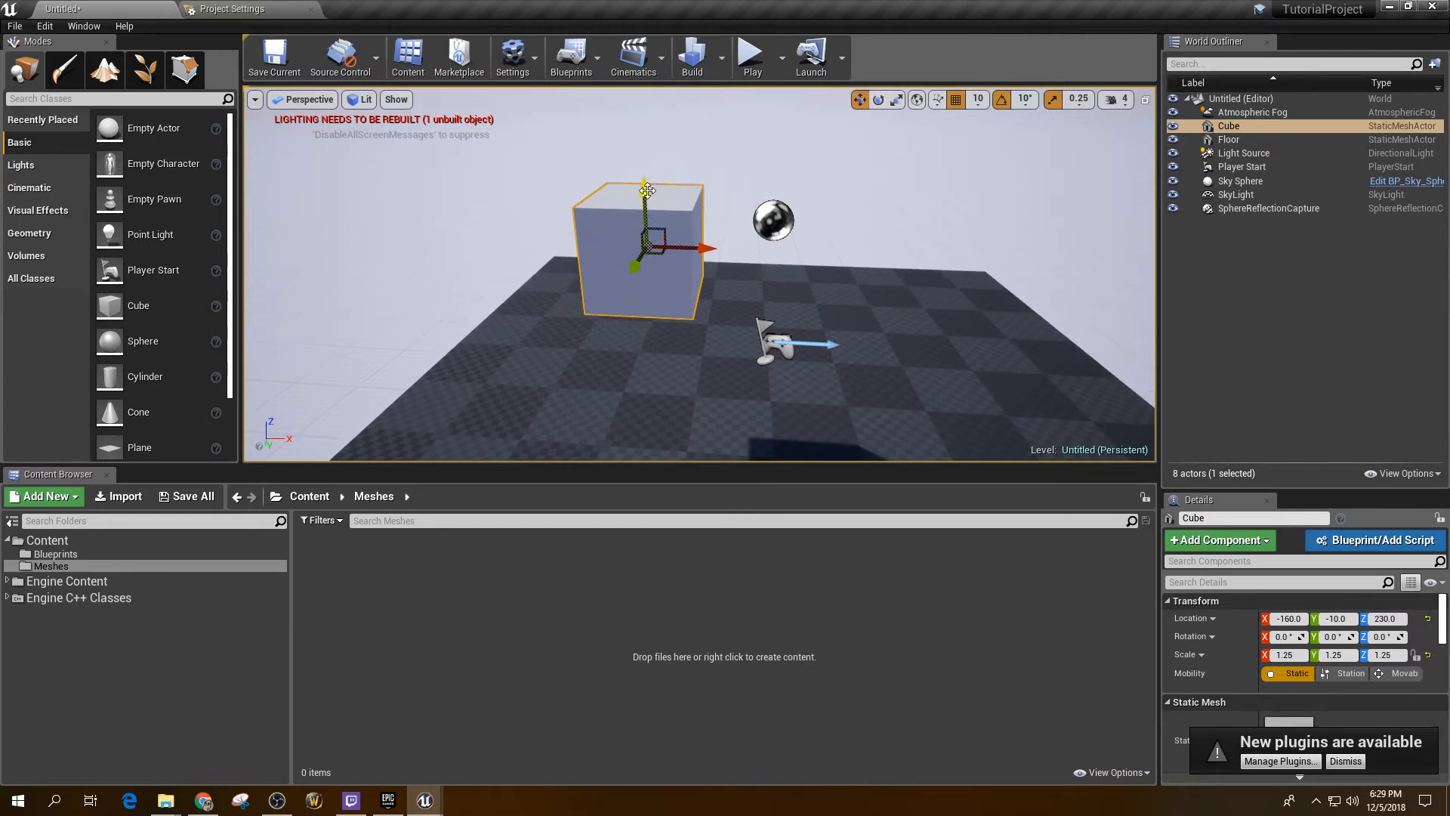
mouse_move(647, 189)
mouse_down()
mouse_move(650, 113)
mouse_move(667, 175)
mouse_up()
drag(701, 227, 651, 203)
Step: Rotate the cube 20° and scale it to 1.75, toggling grid and rotation snapping off and on
key(e)
key(r)
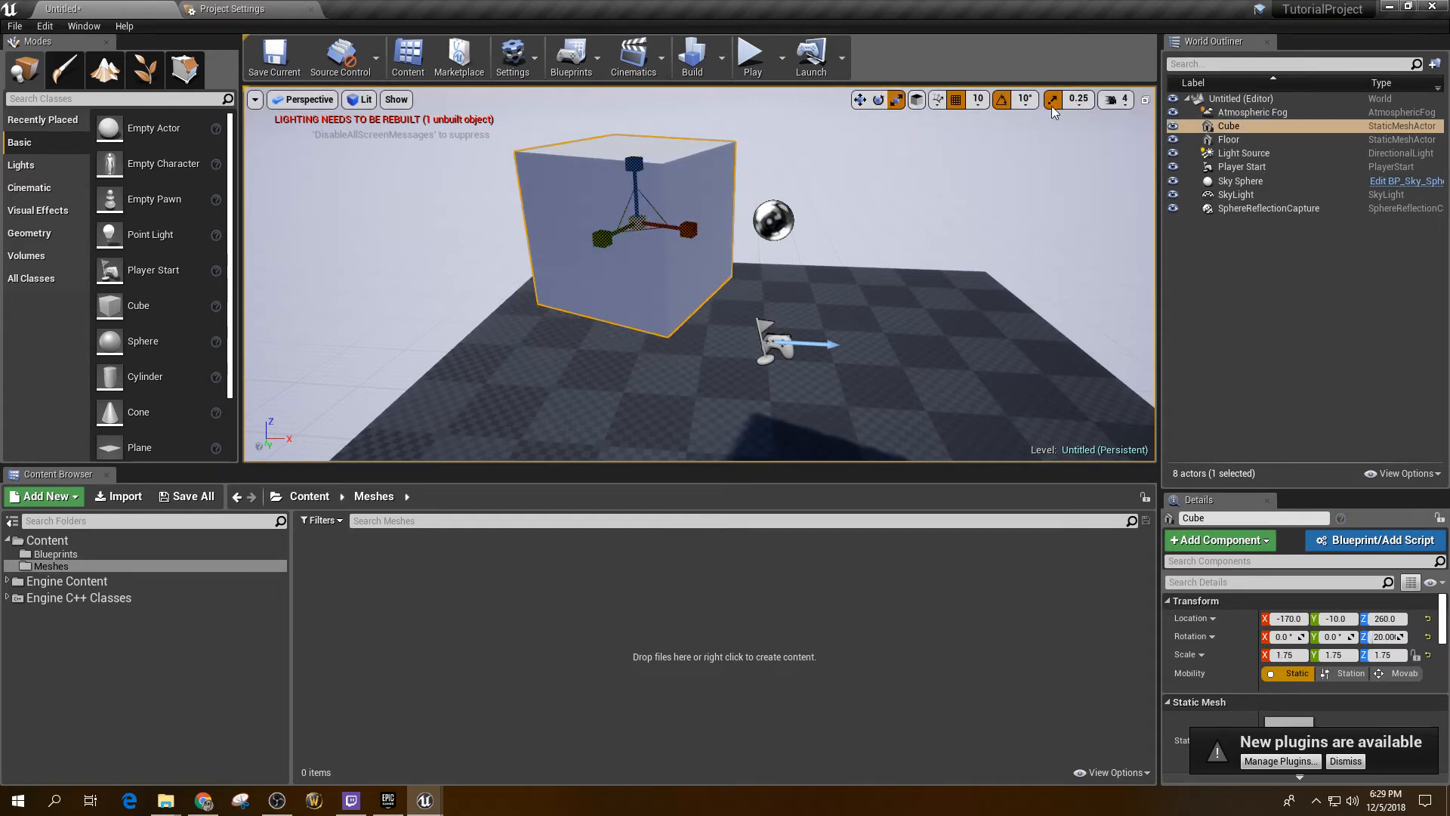
click(955, 100)
click(956, 100)
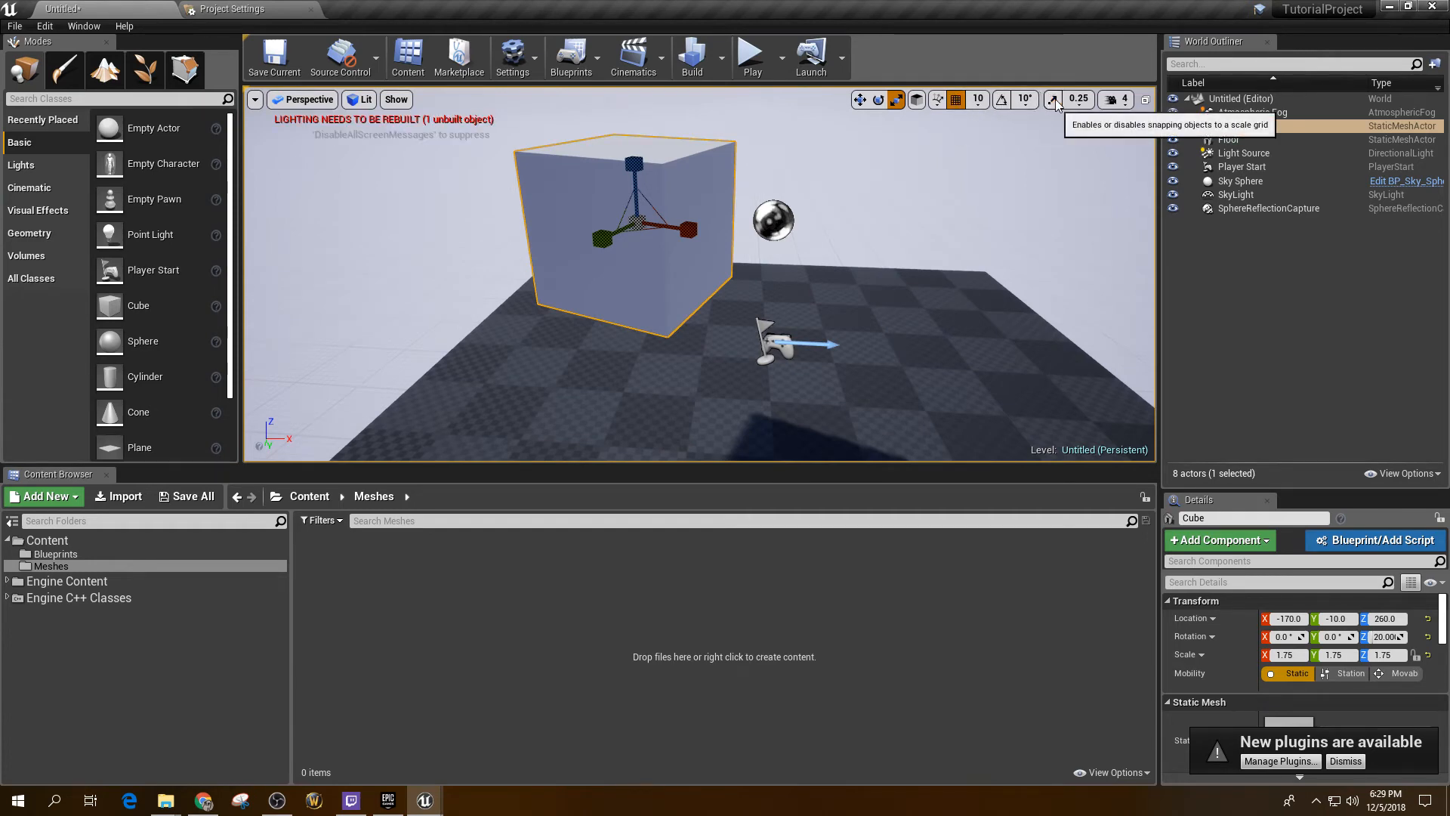
click(1003, 99)
click(1003, 101)
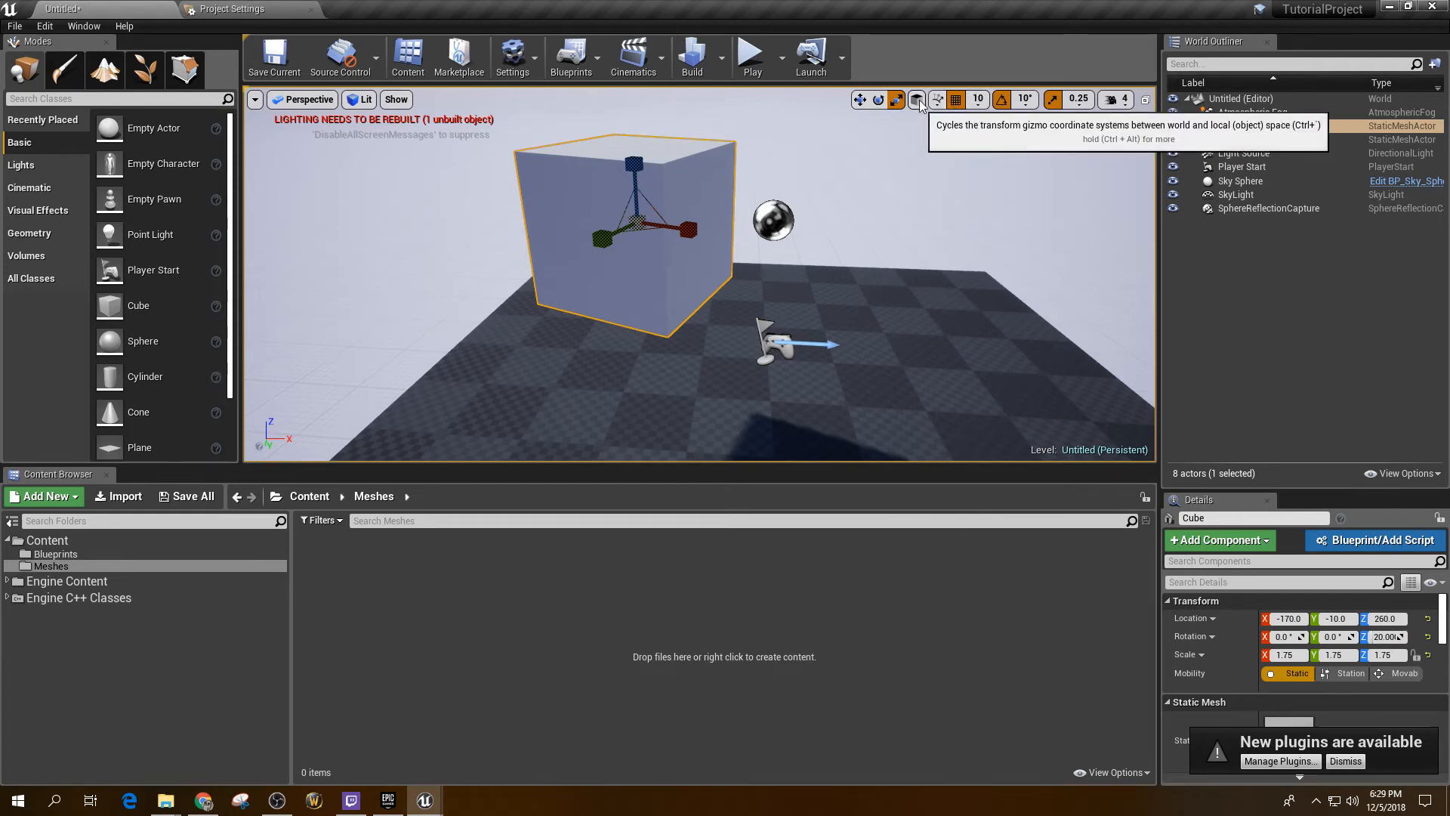
Step: Switch the move gizmo between world and local axes, then delete the cube
key(w)
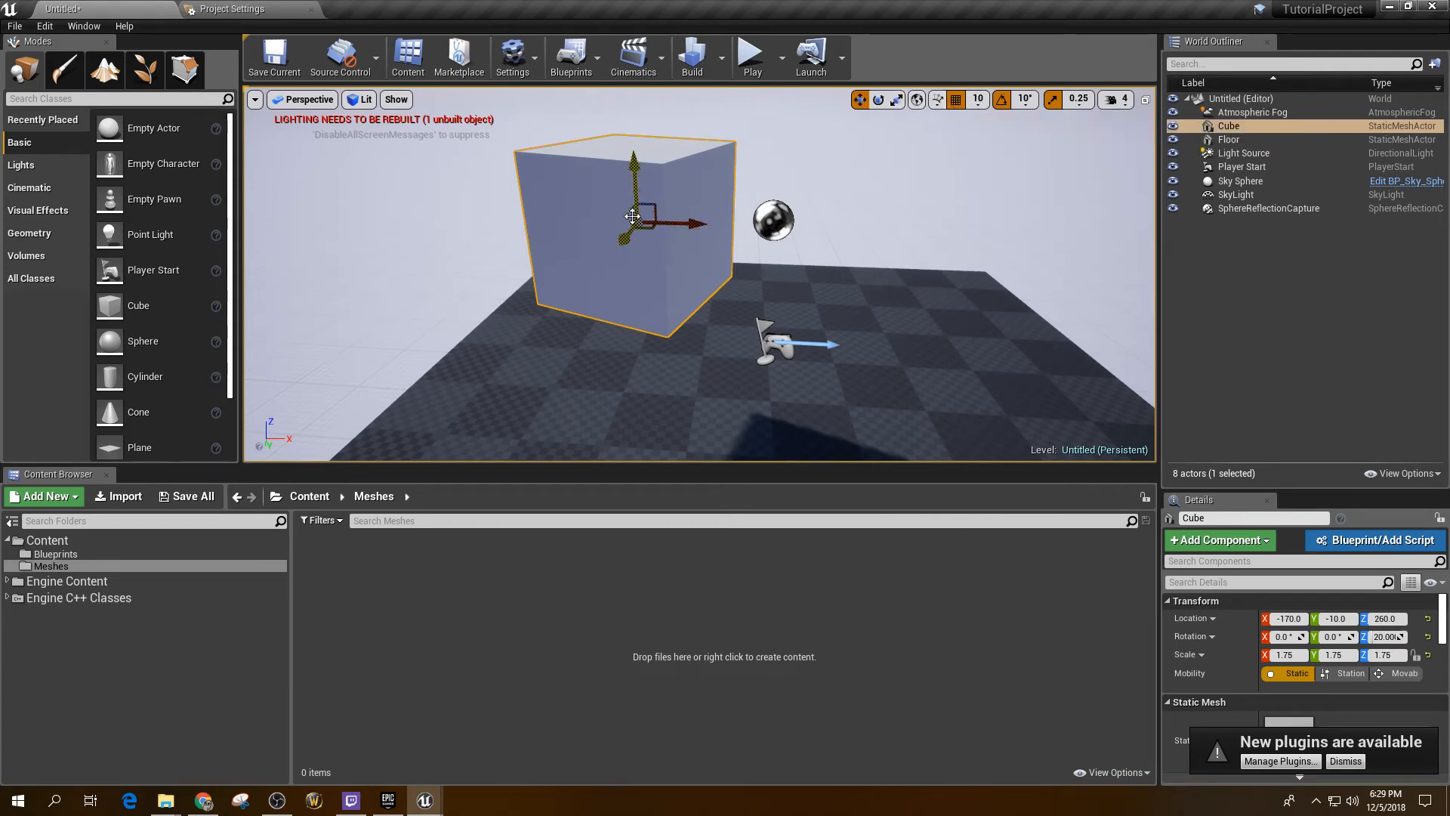
click(919, 100)
click(919, 99)
click(920, 101)
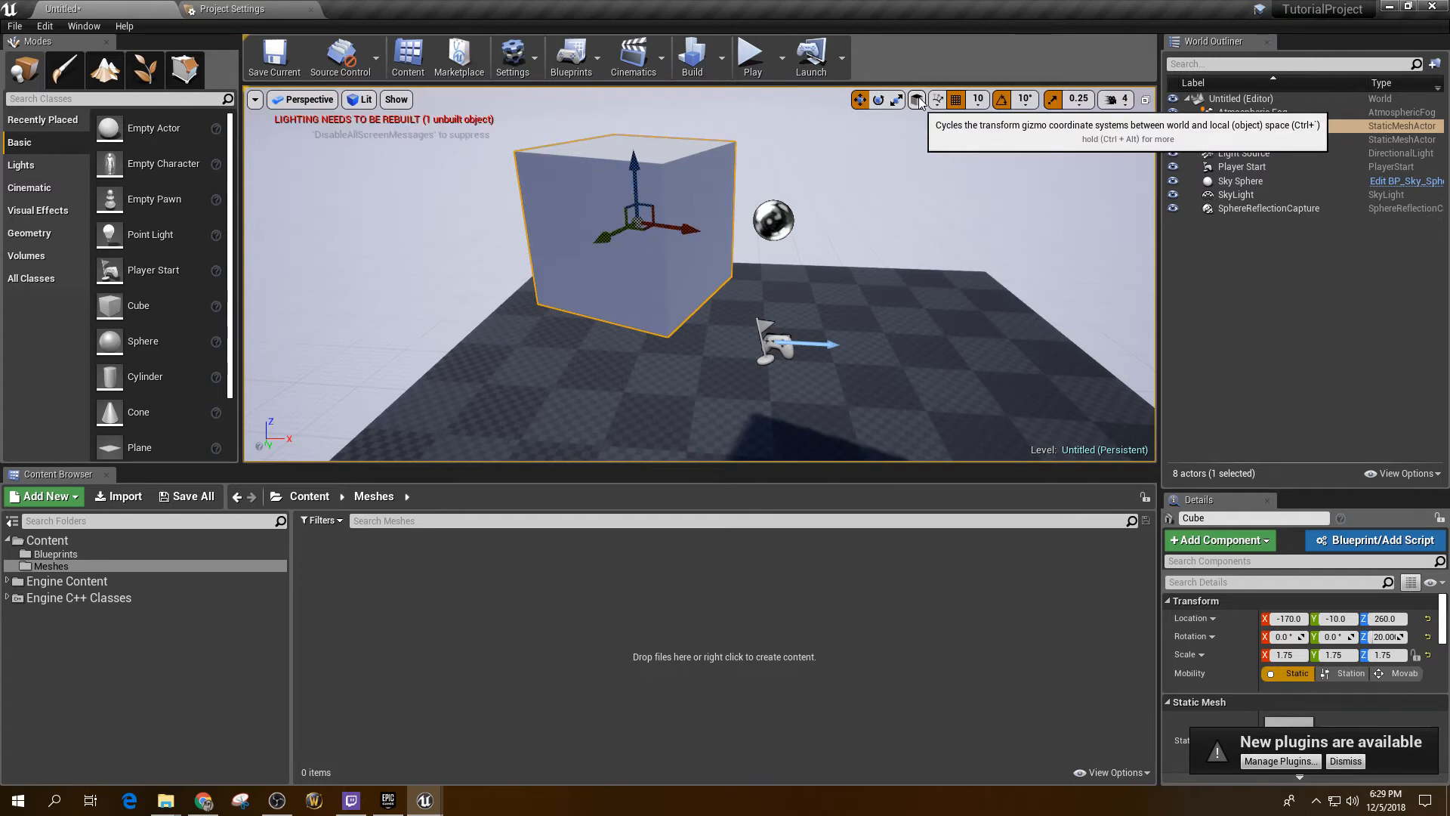
click(919, 101)
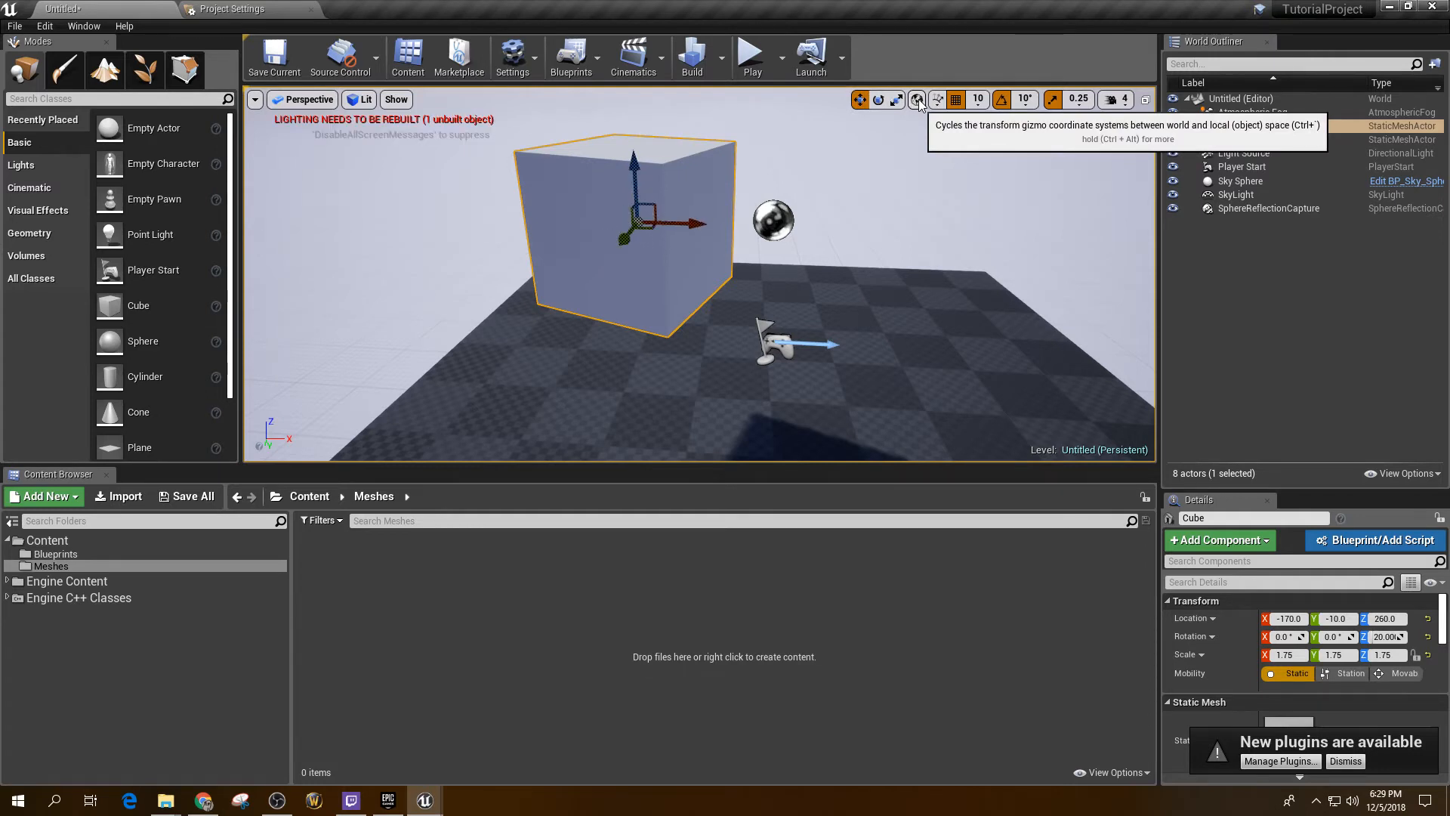
click(919, 101)
click(919, 101)
click(918, 100)
click(918, 100)
click(918, 103)
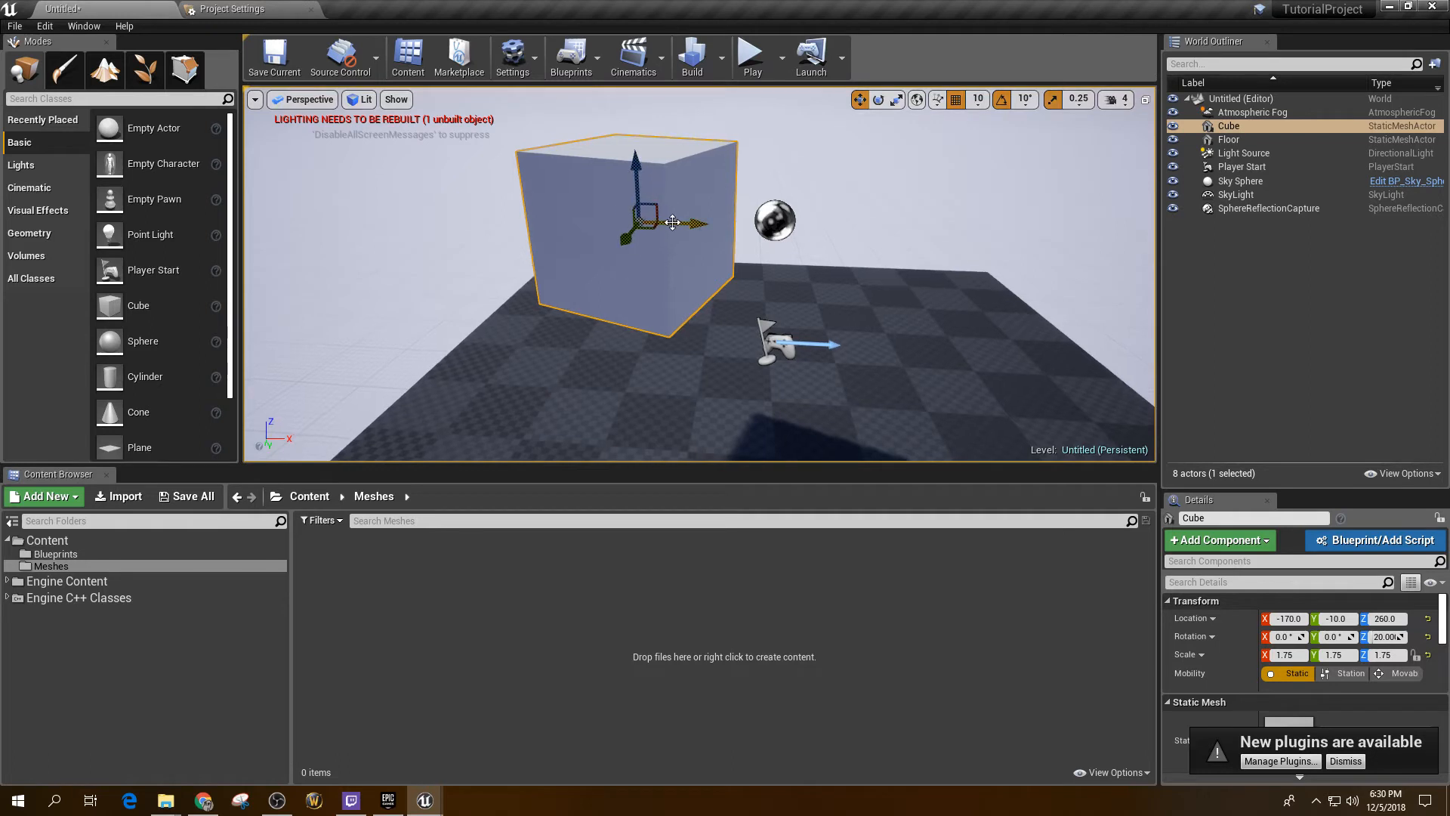
key(Delete)
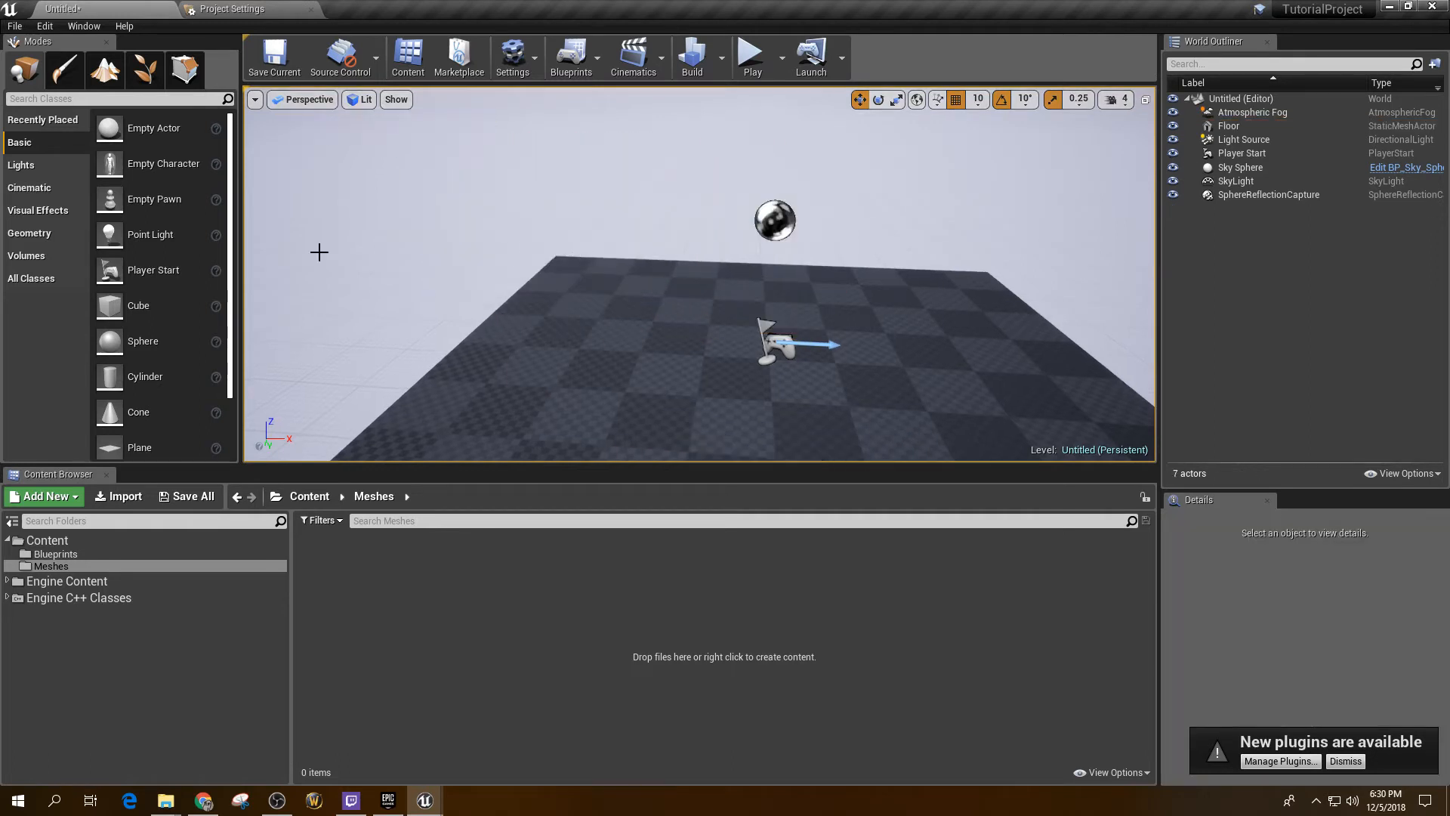
Step: Browse the Visual Effects, Lights and Volumes categories, then scroll All Classes to the Camera entry
click(39, 211)
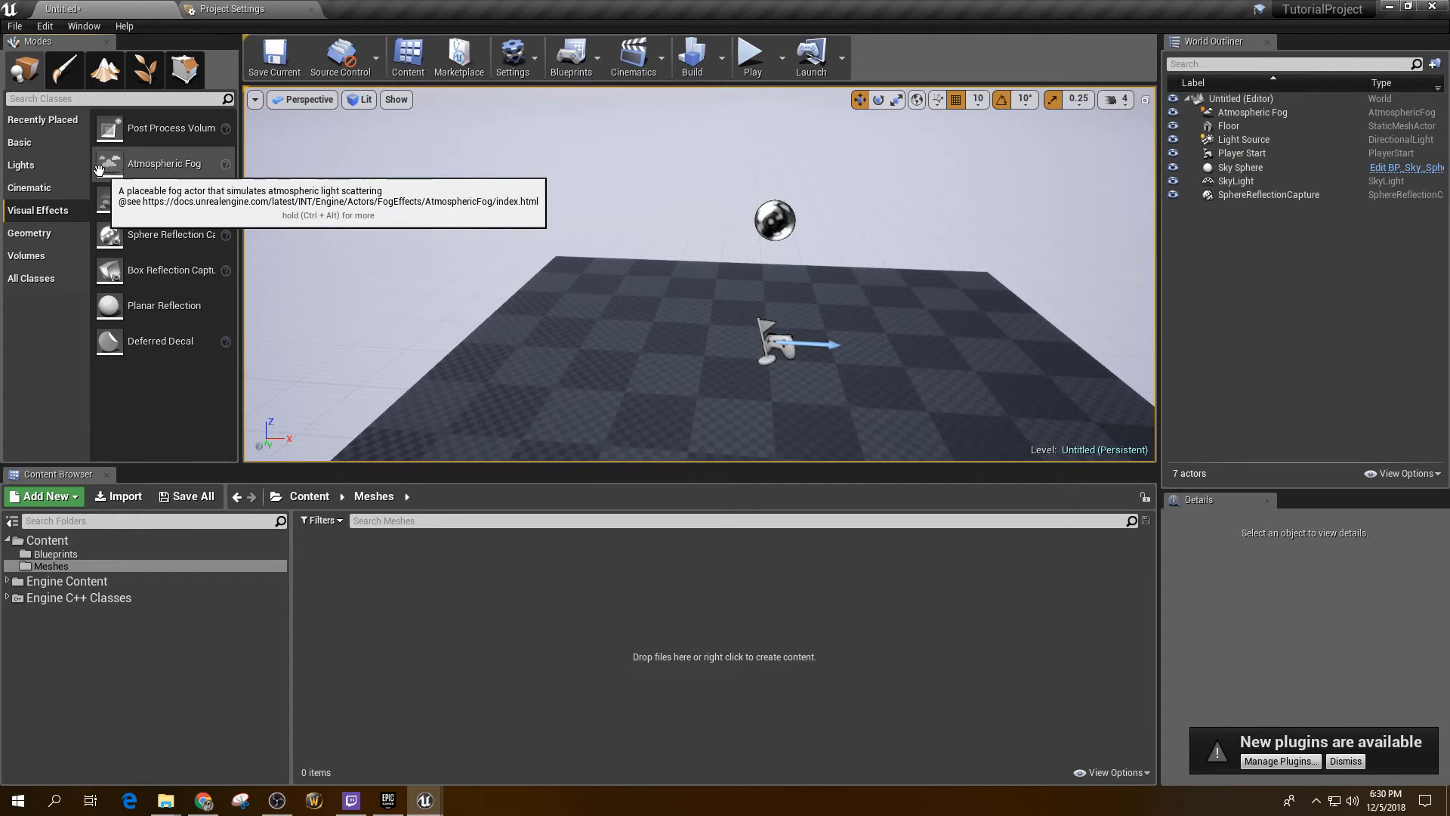
click(22, 169)
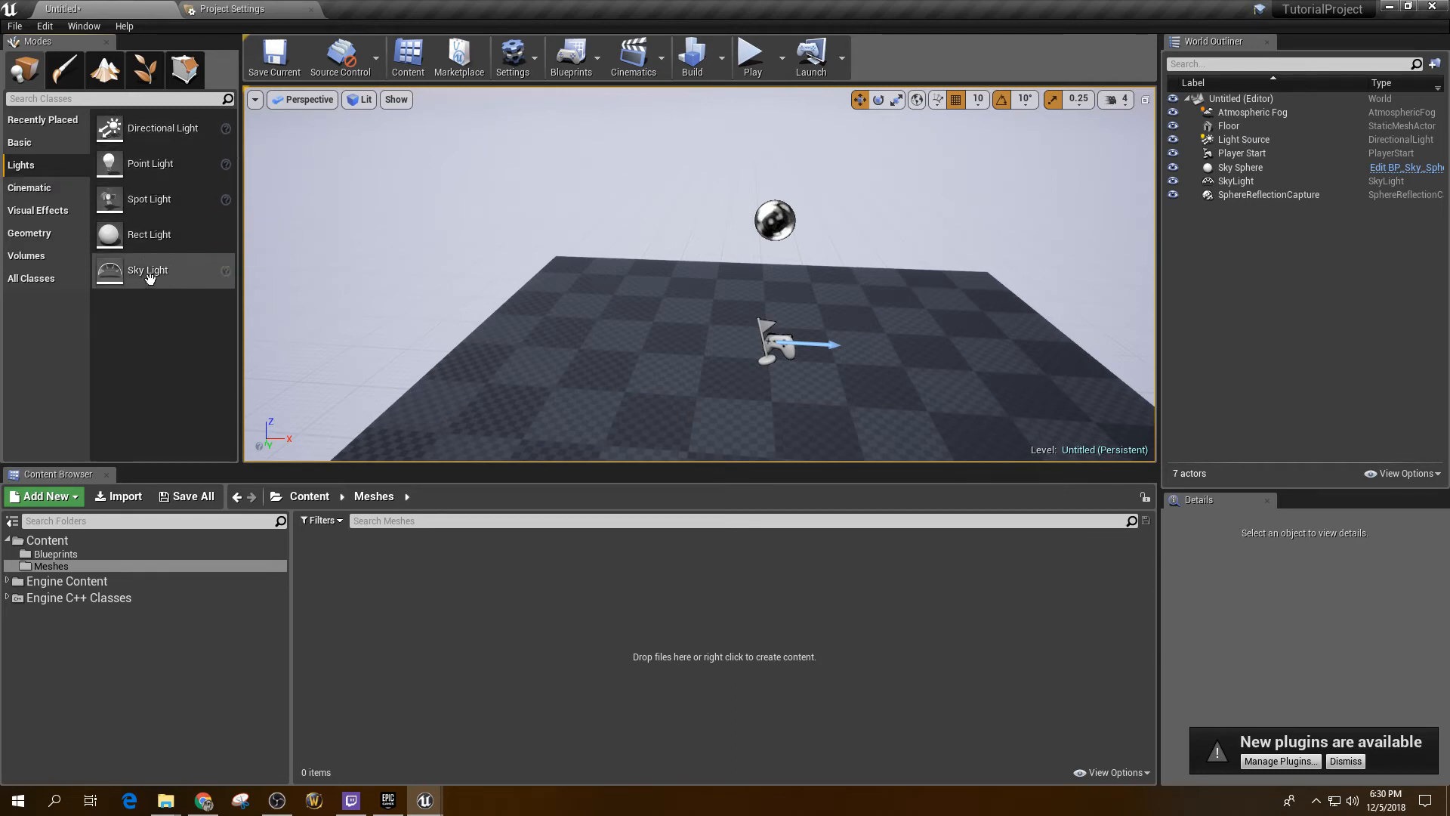
click(34, 257)
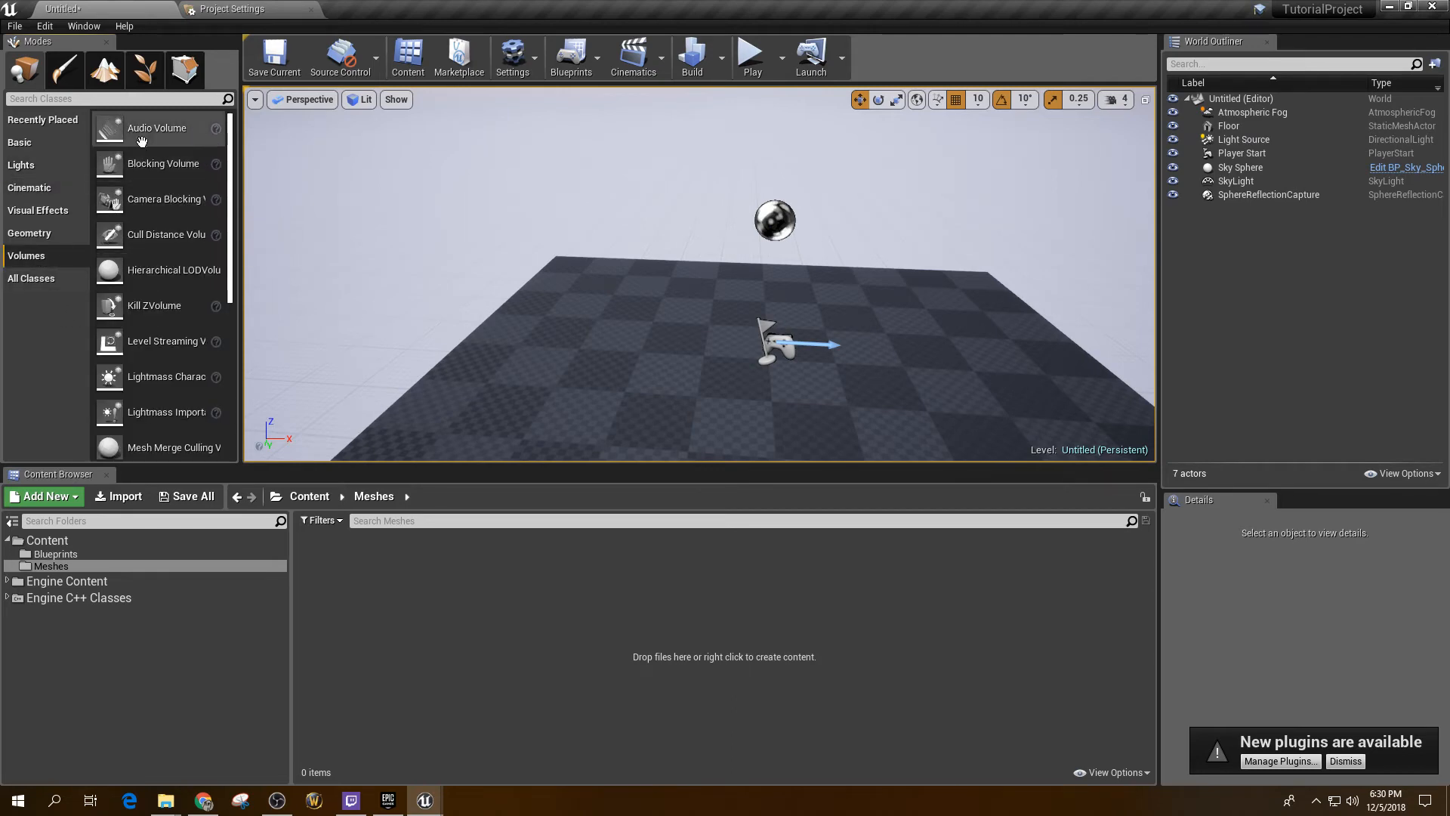
scroll(148, 287, down, 2)
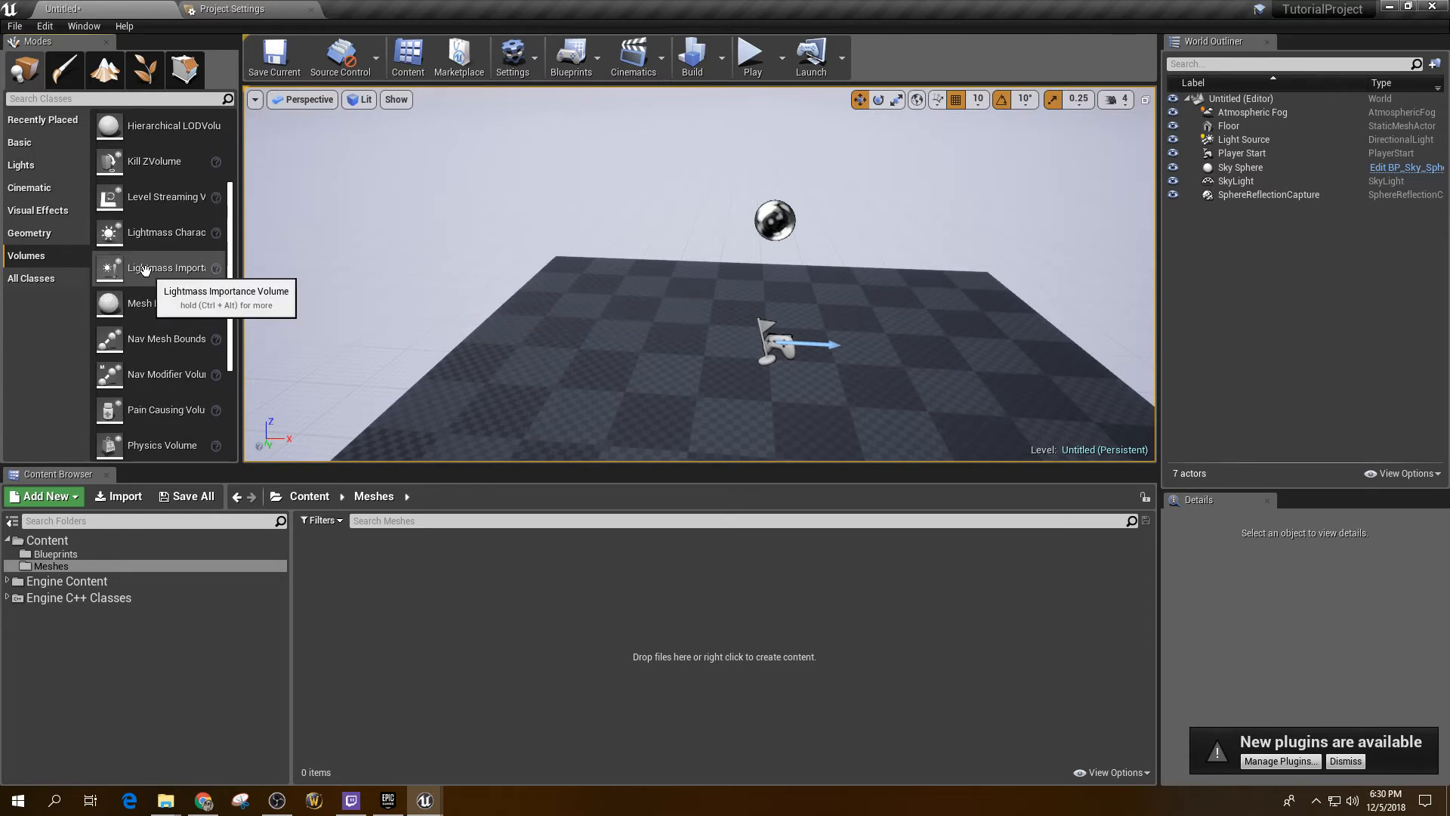
click(34, 217)
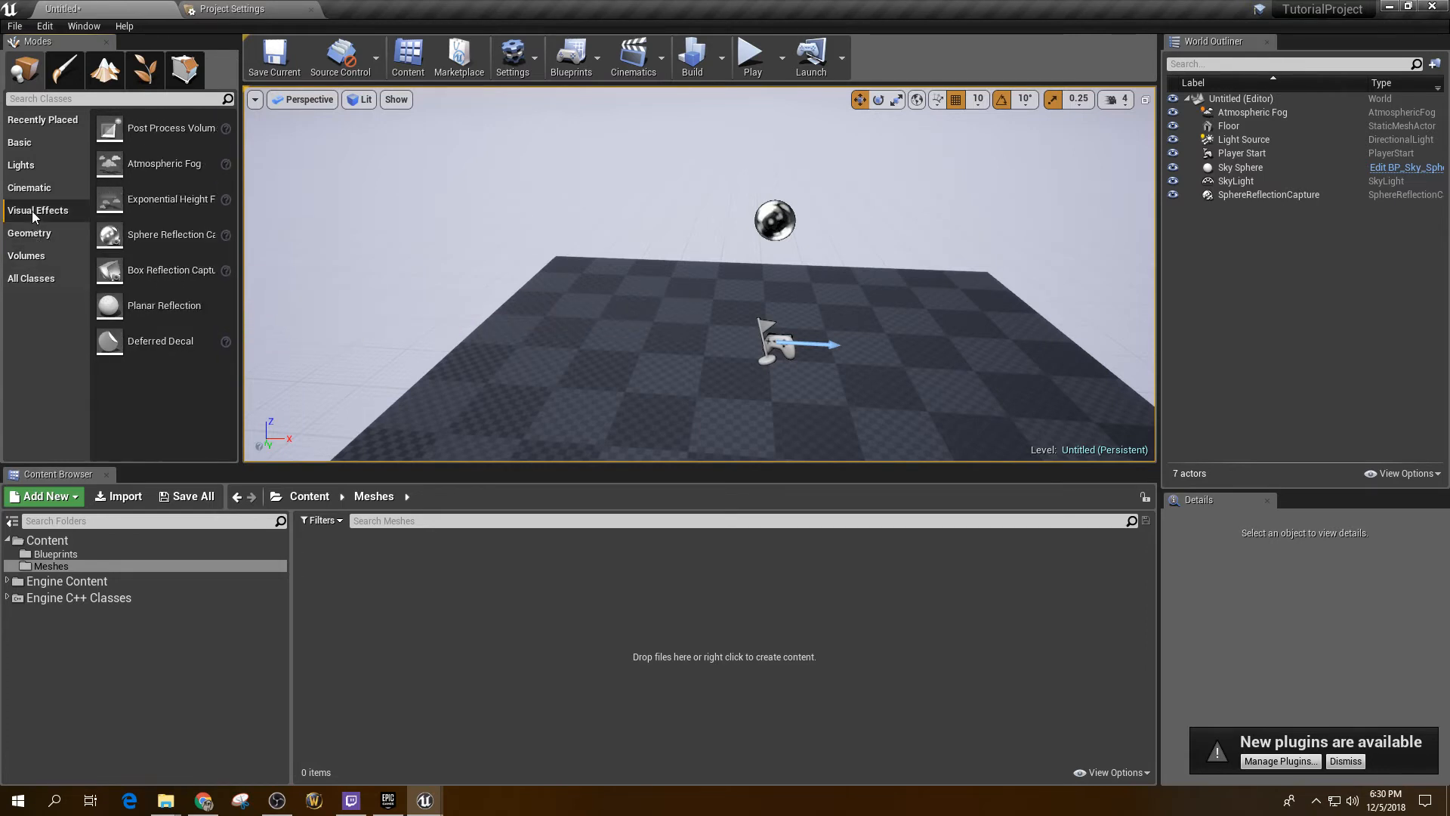
click(39, 279)
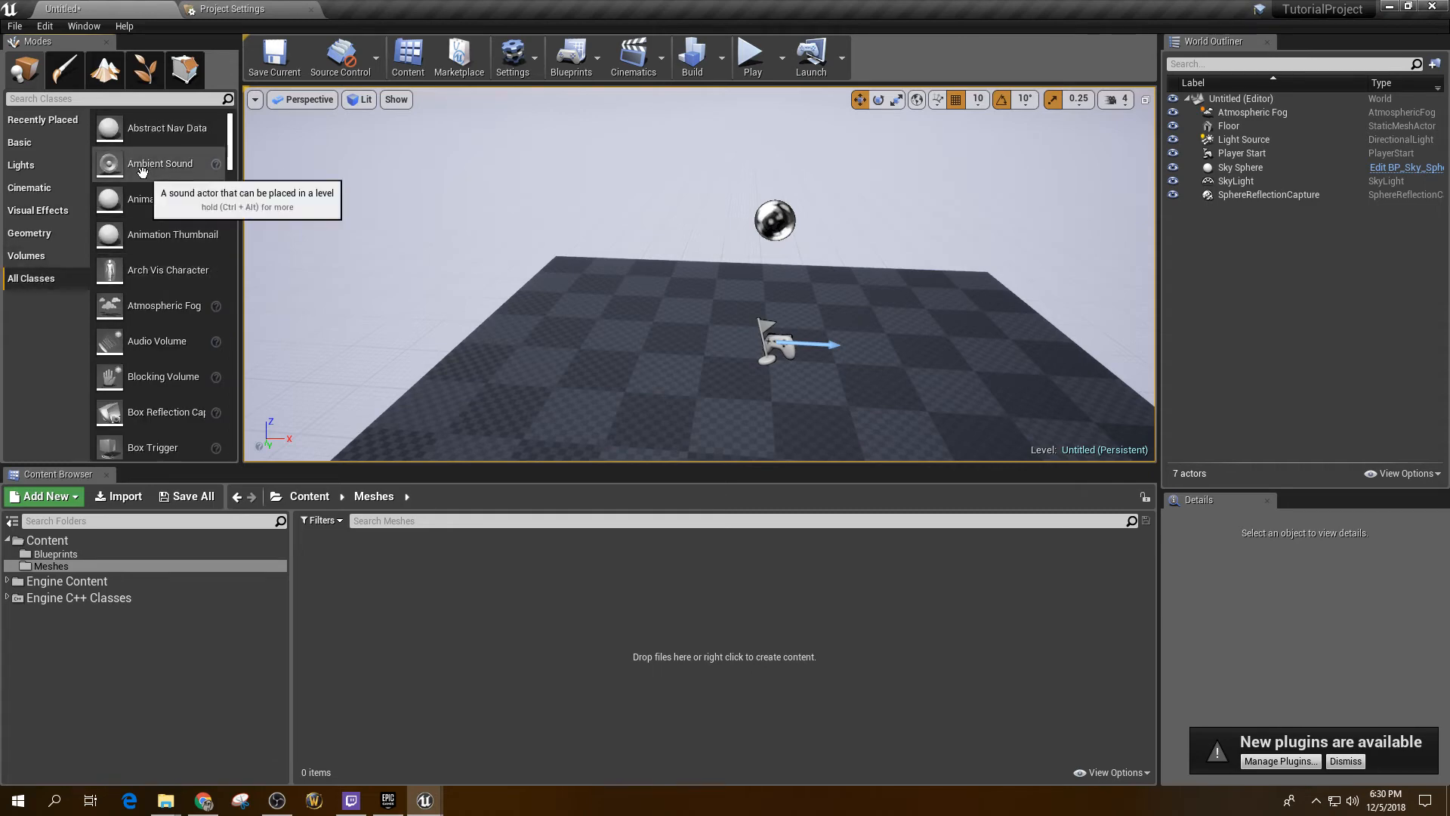
scroll(140, 227, down, 5)
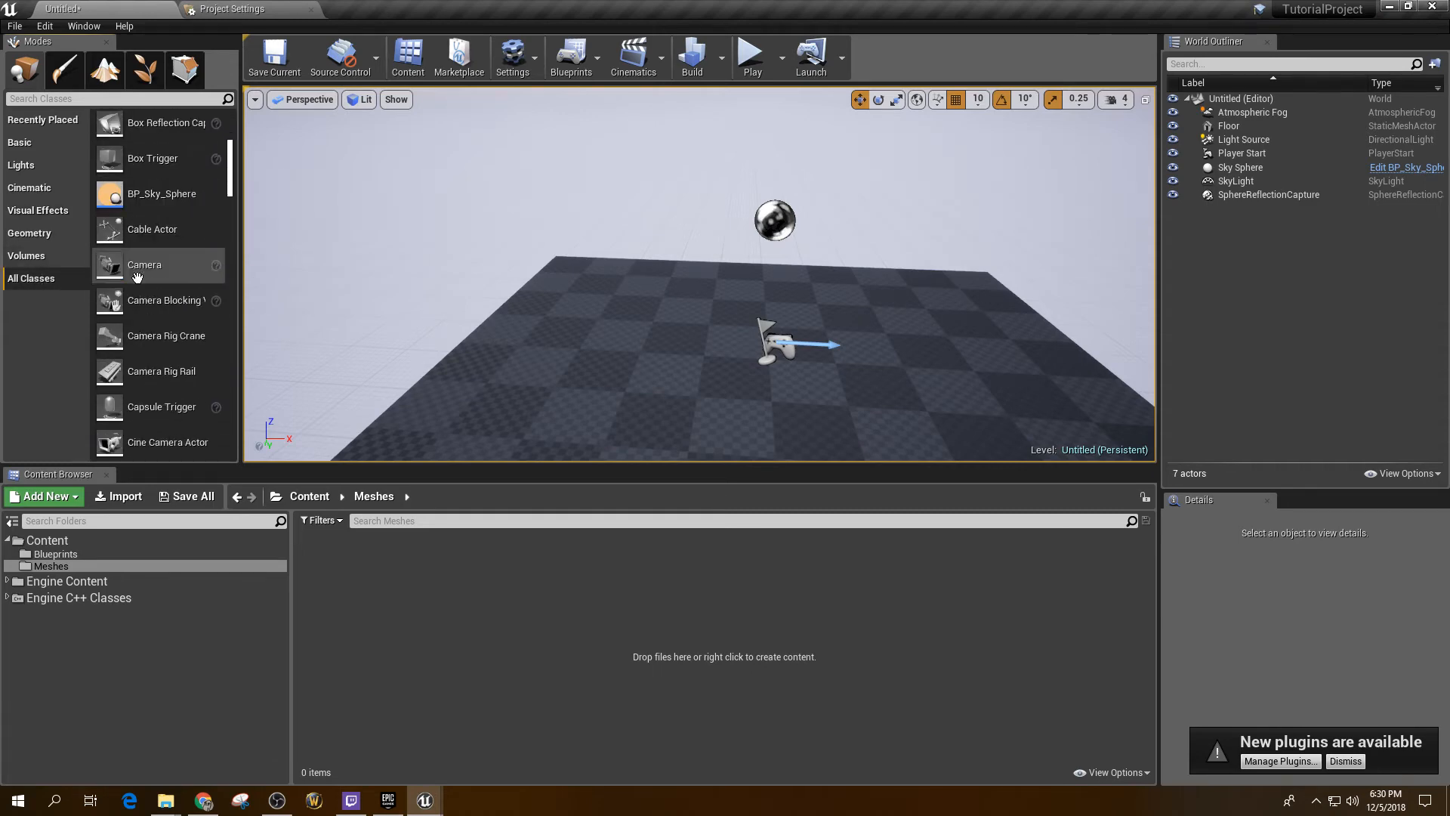
scroll(146, 285, down, 2)
scroll(143, 265, up, 1)
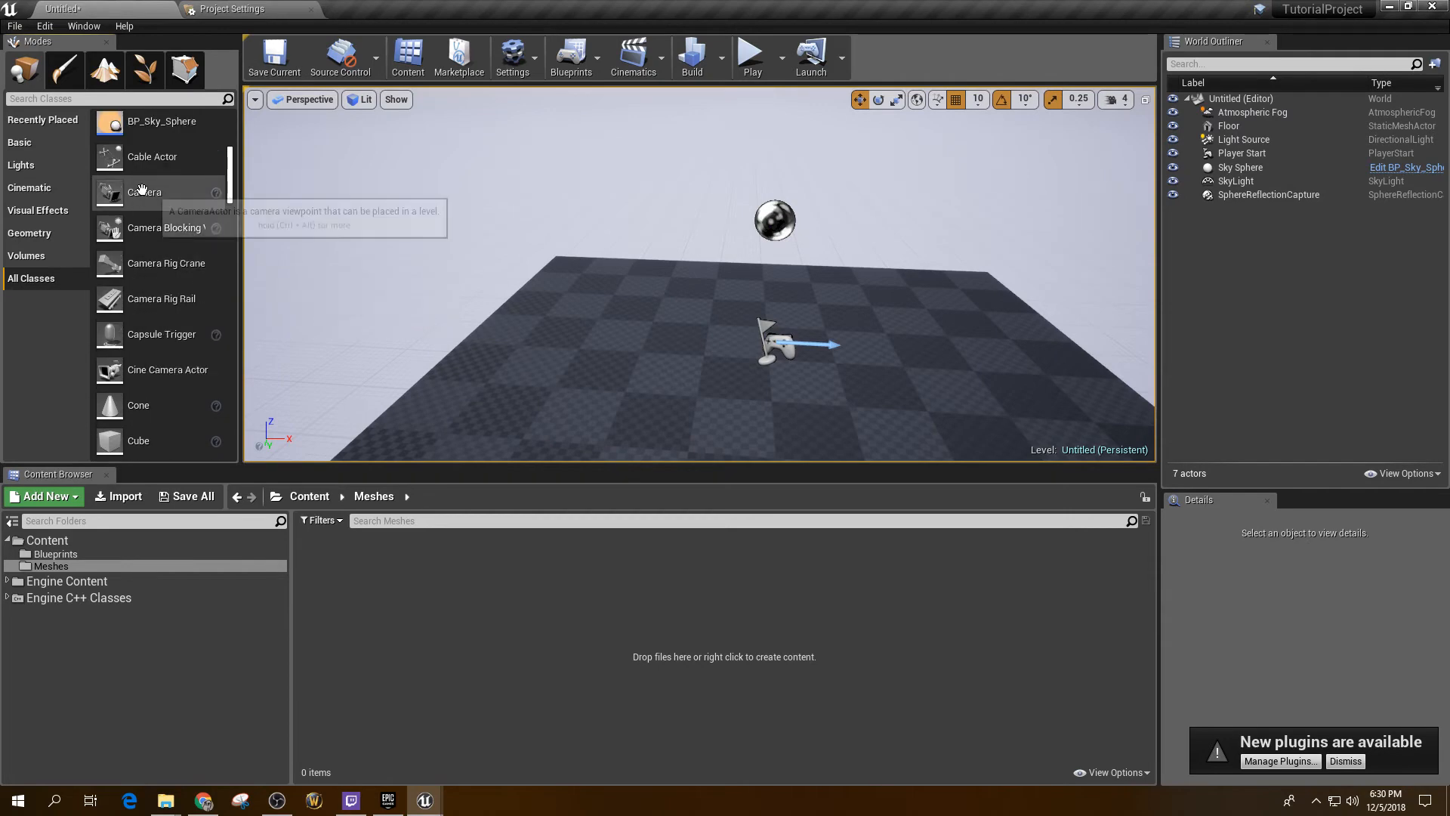
drag(142, 189, 530, 306)
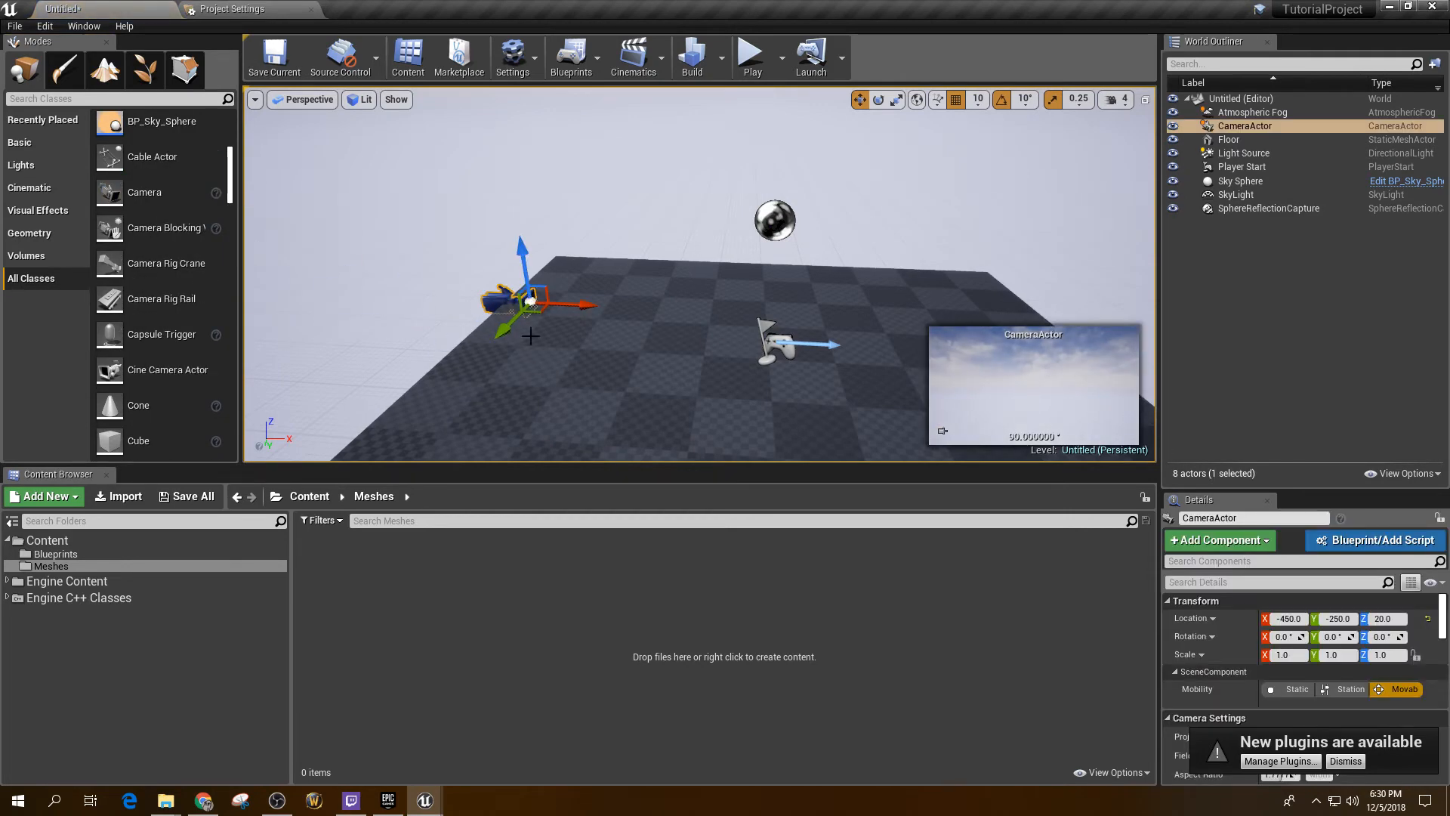
drag(548, 323, 640, 399)
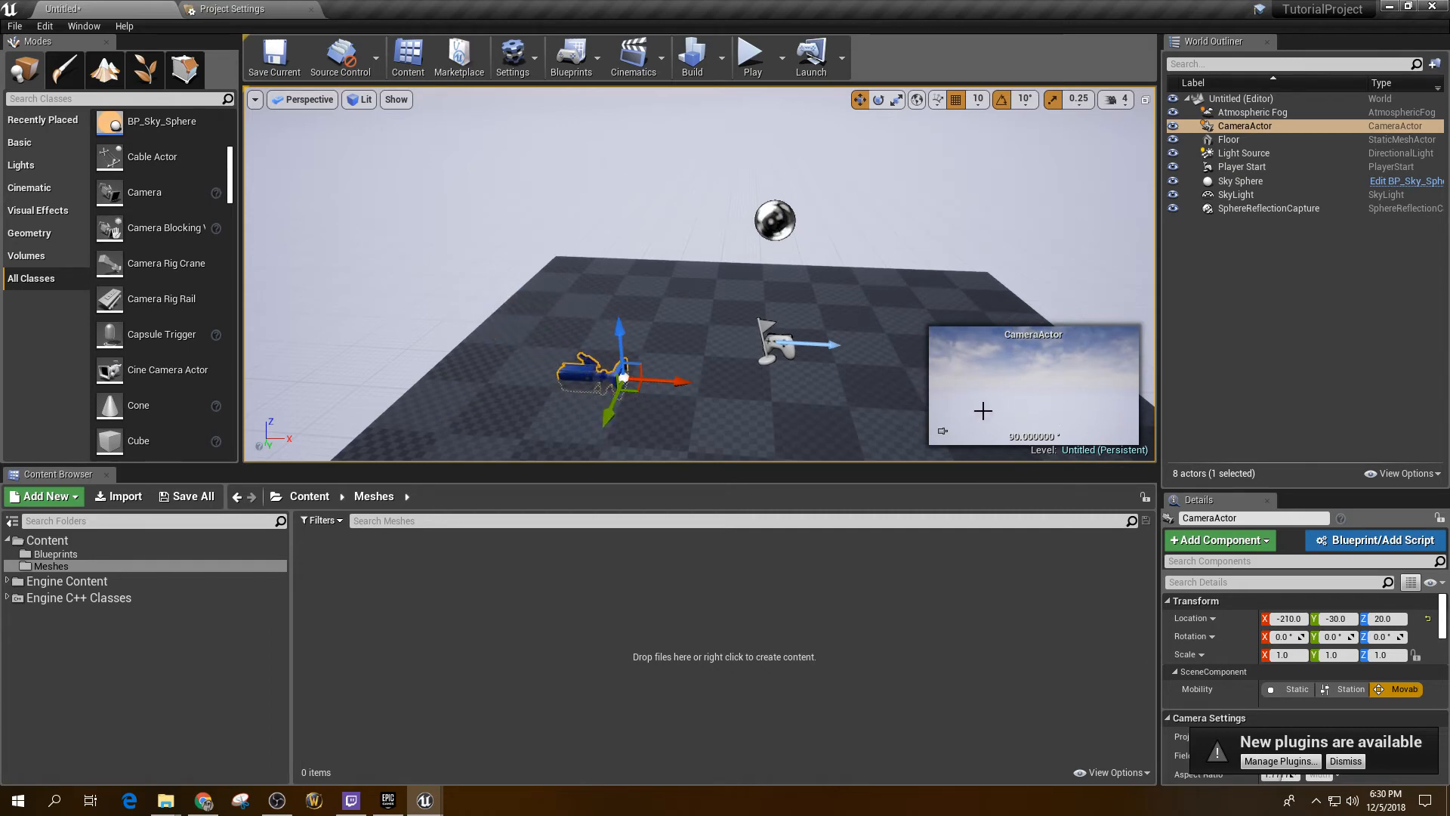
key(e)
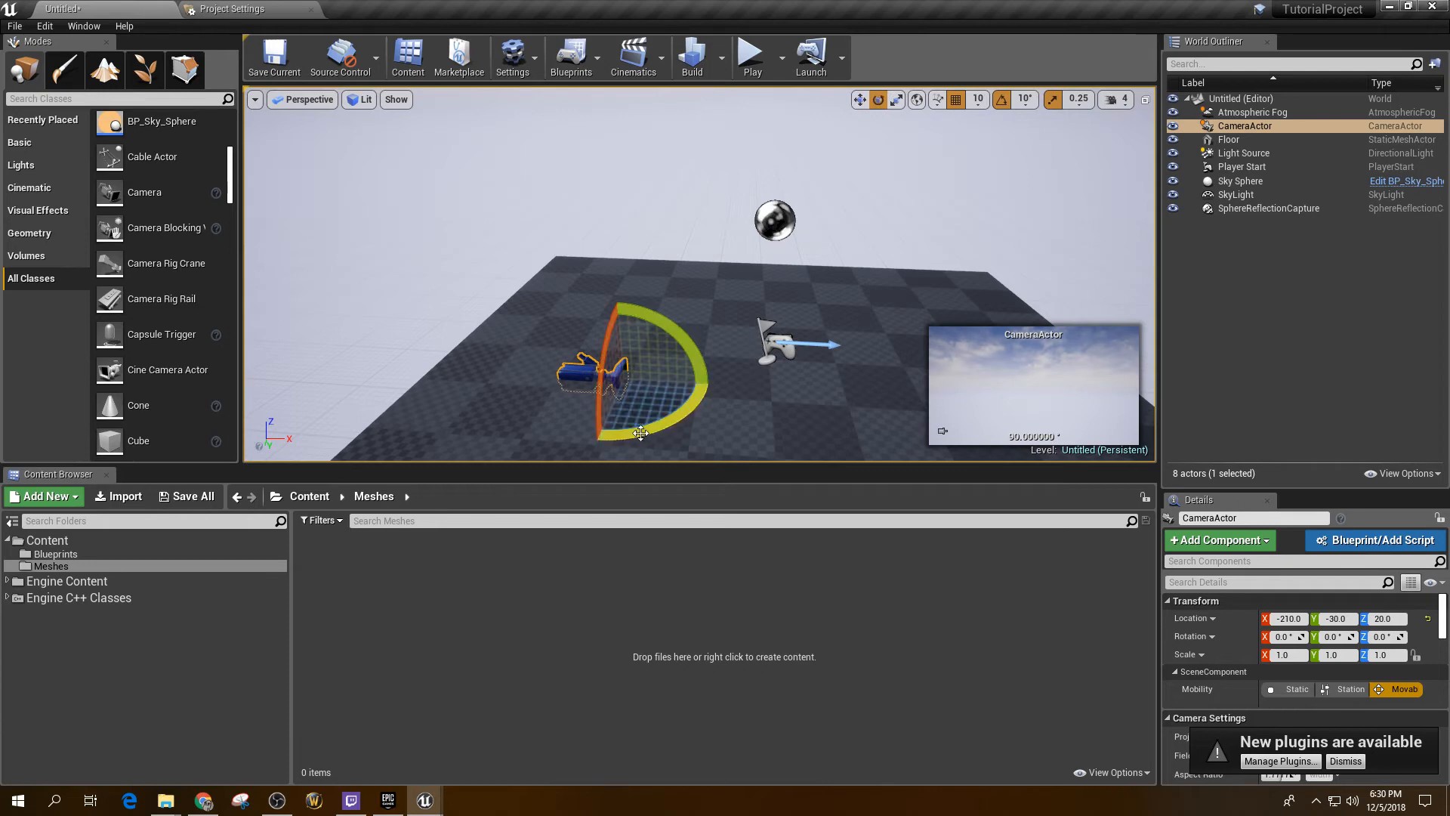
mouse_move(673, 420)
mouse_down()
mouse_move(604, 438)
mouse_move(697, 408)
mouse_move(665, 424)
mouse_up()
drag(648, 296, 573, 210)
key(w)
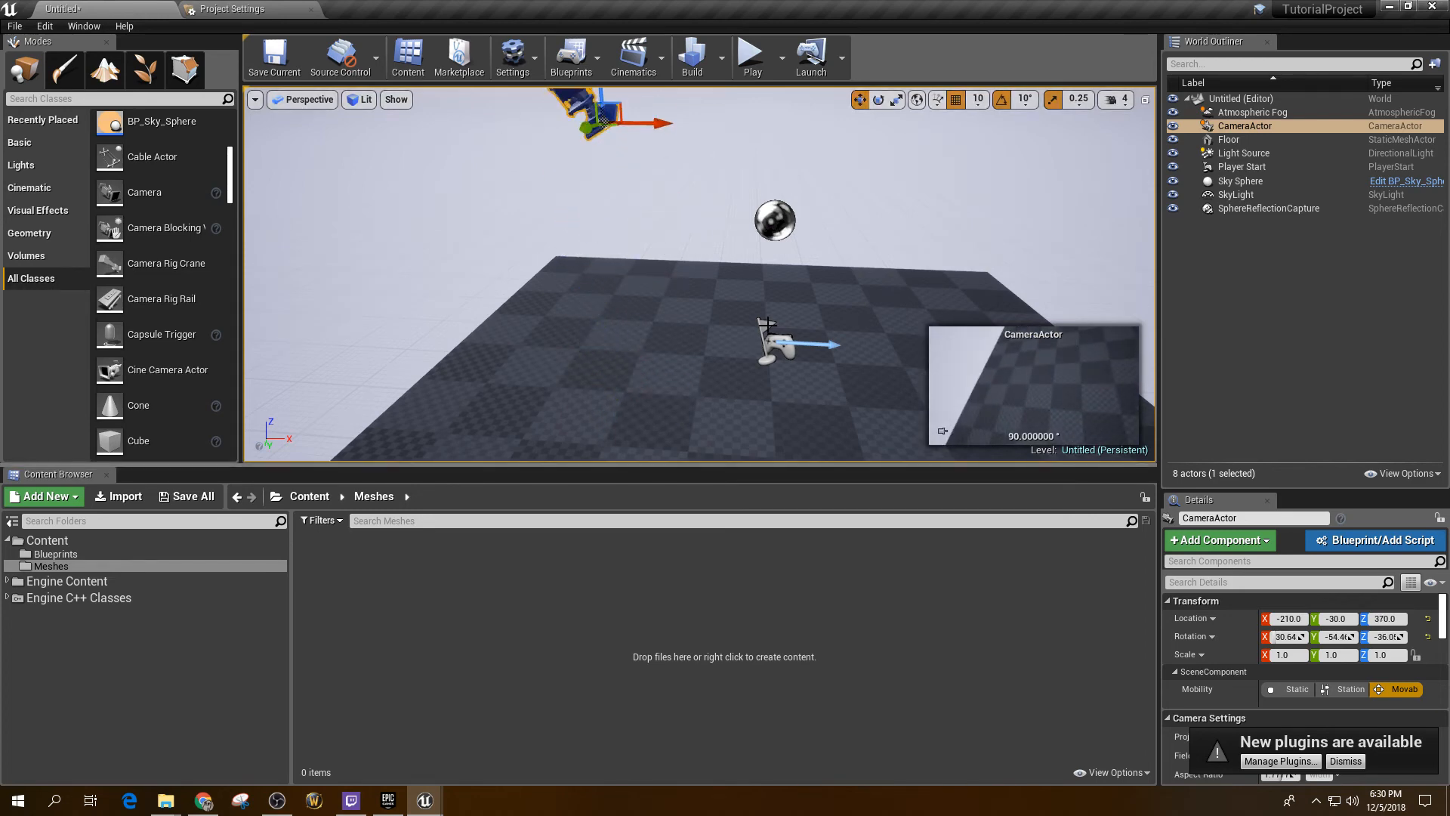
key(Delete)
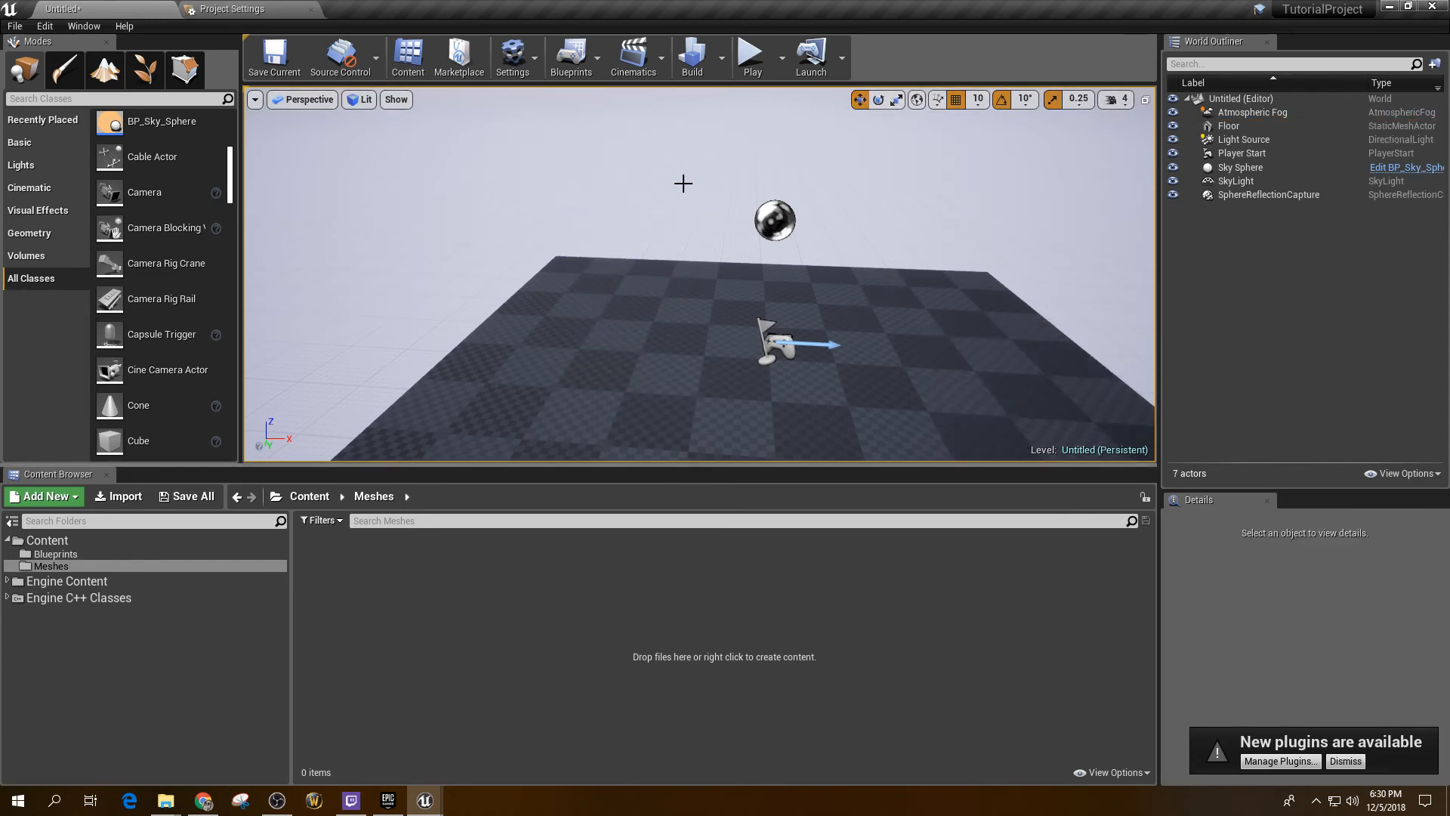
Step: Drop a Camera into the level and raise the CameraActor to a height of 450
click(1239, 98)
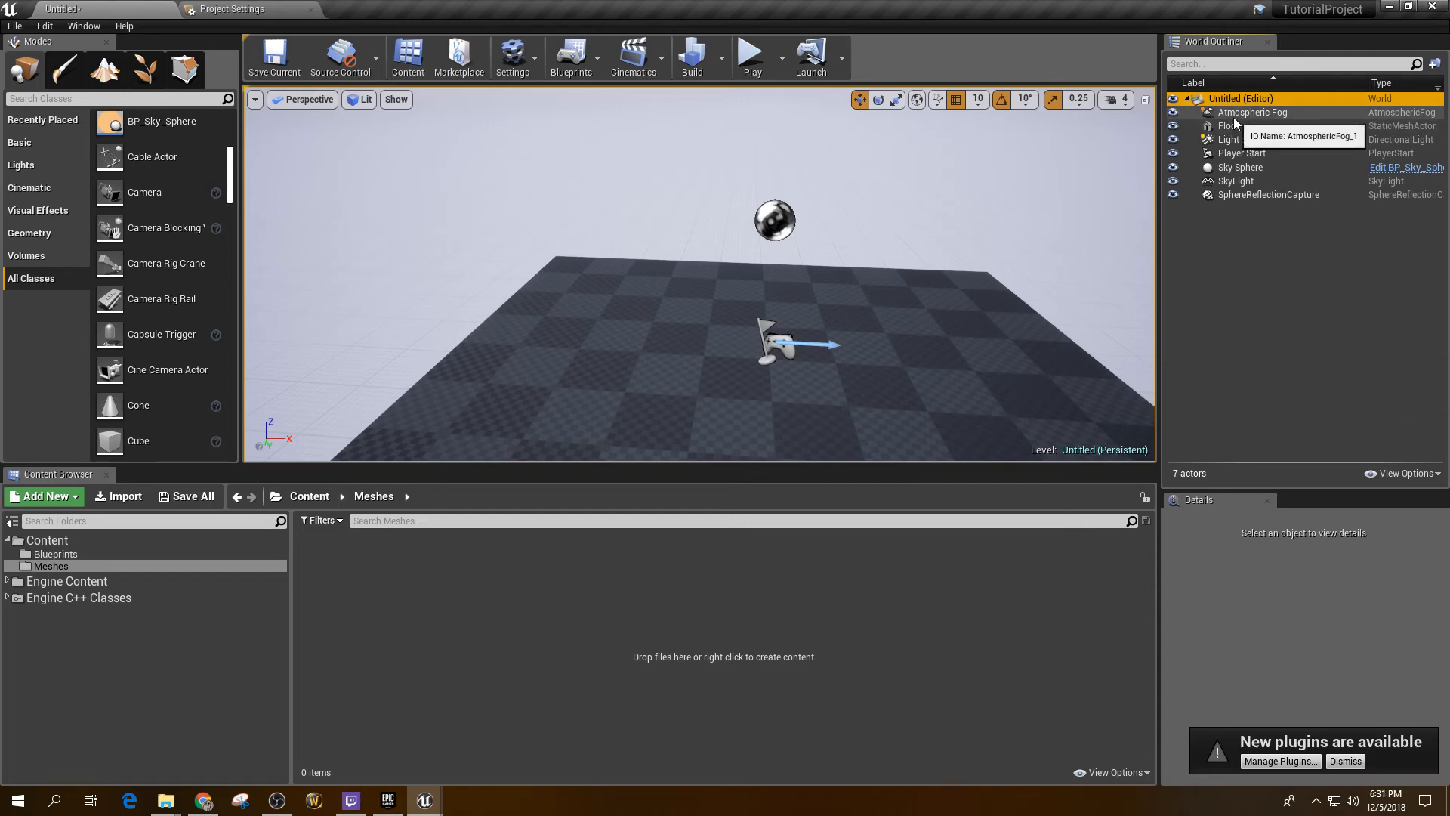
drag(738, 291, 678, 670)
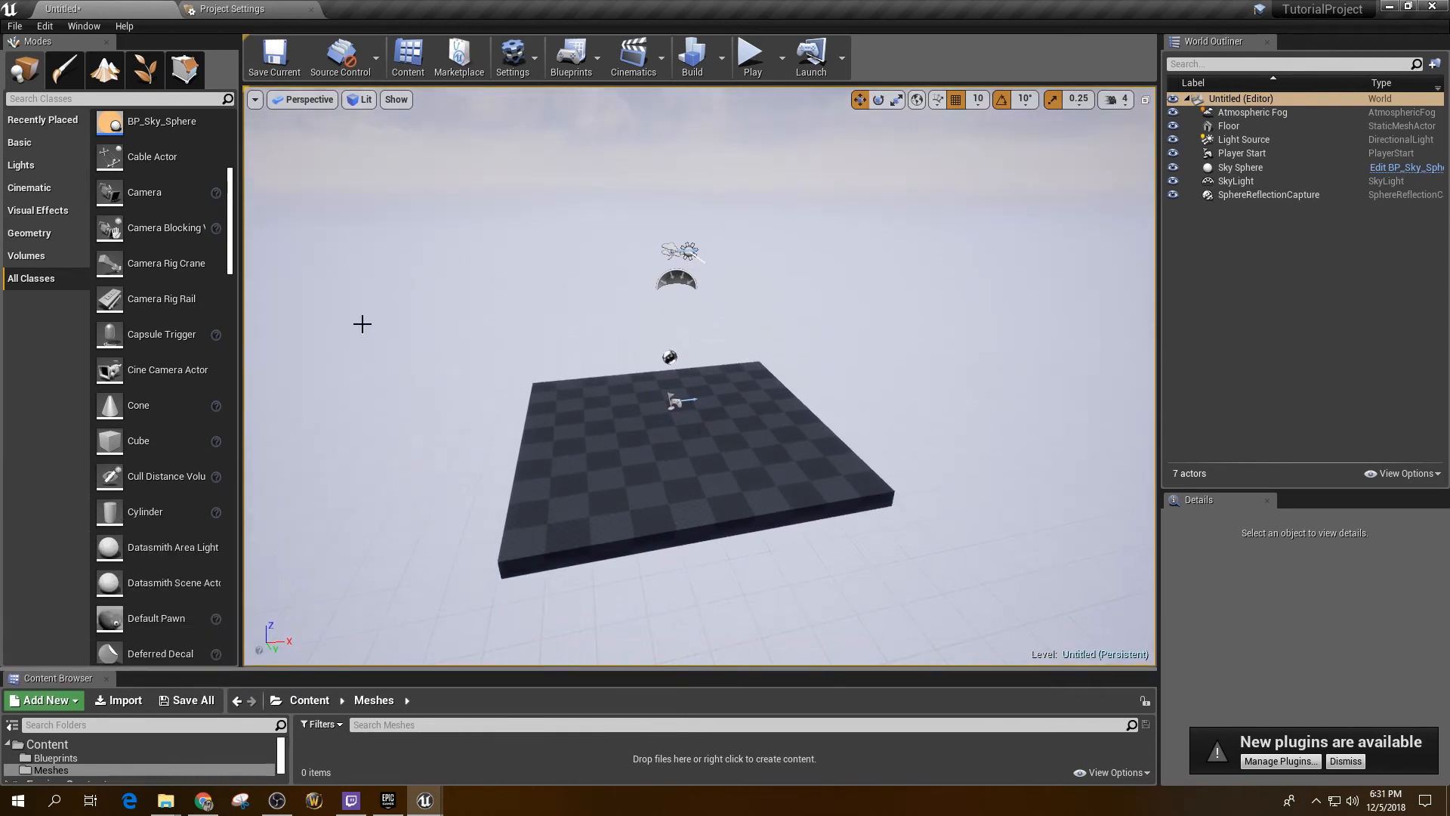
drag(144, 192, 636, 370)
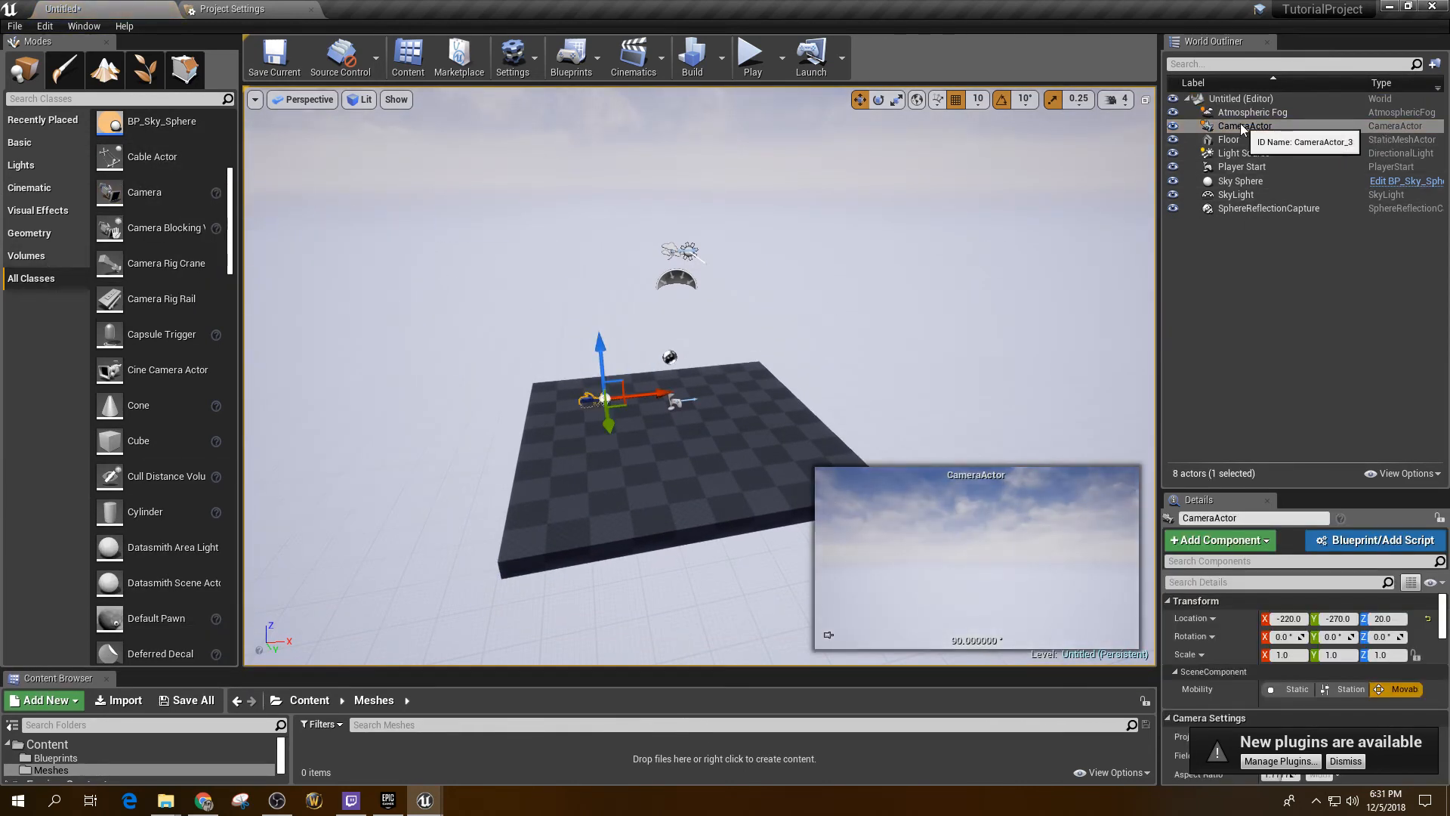
click(1246, 127)
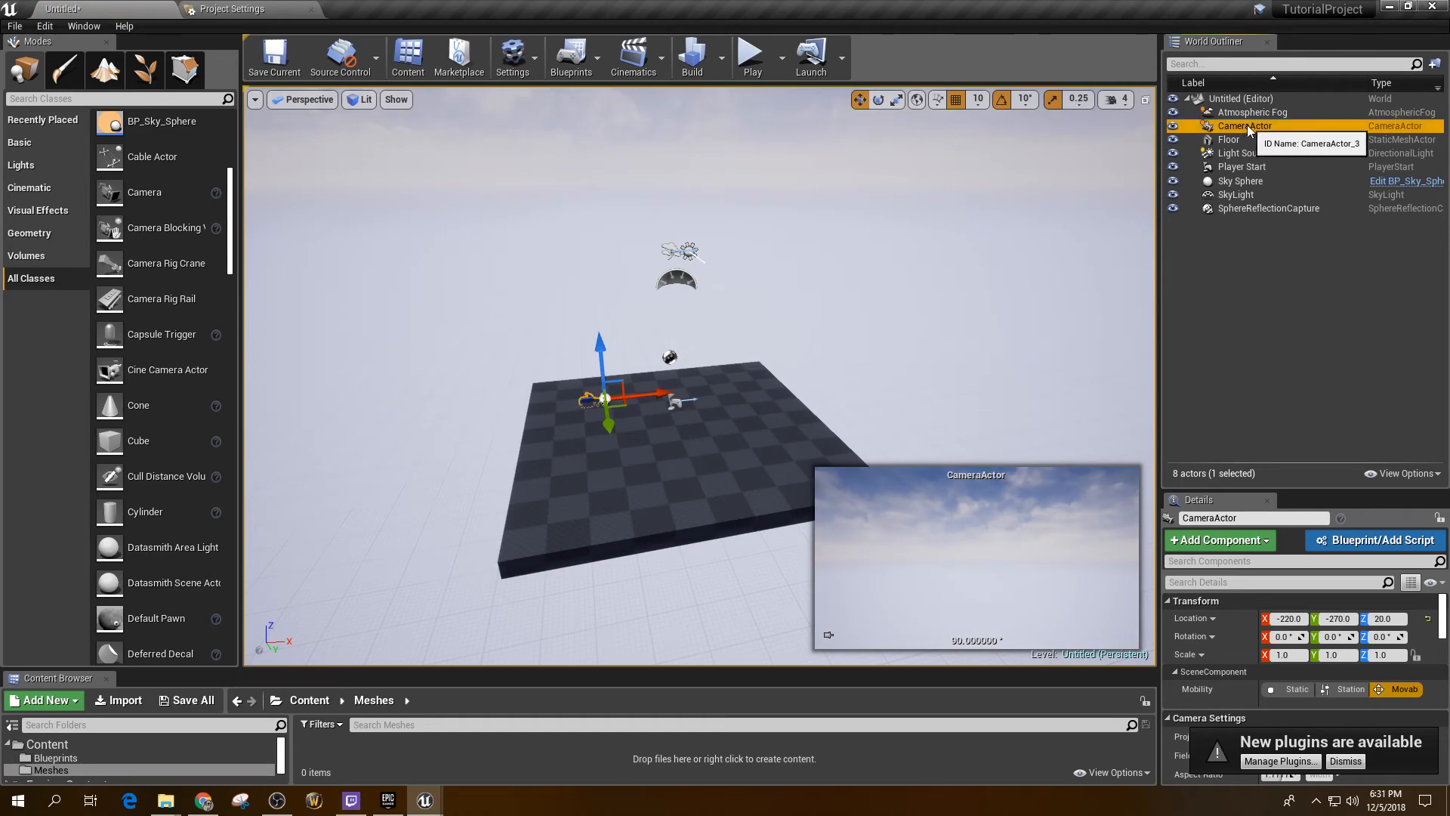
drag(603, 339, 596, 228)
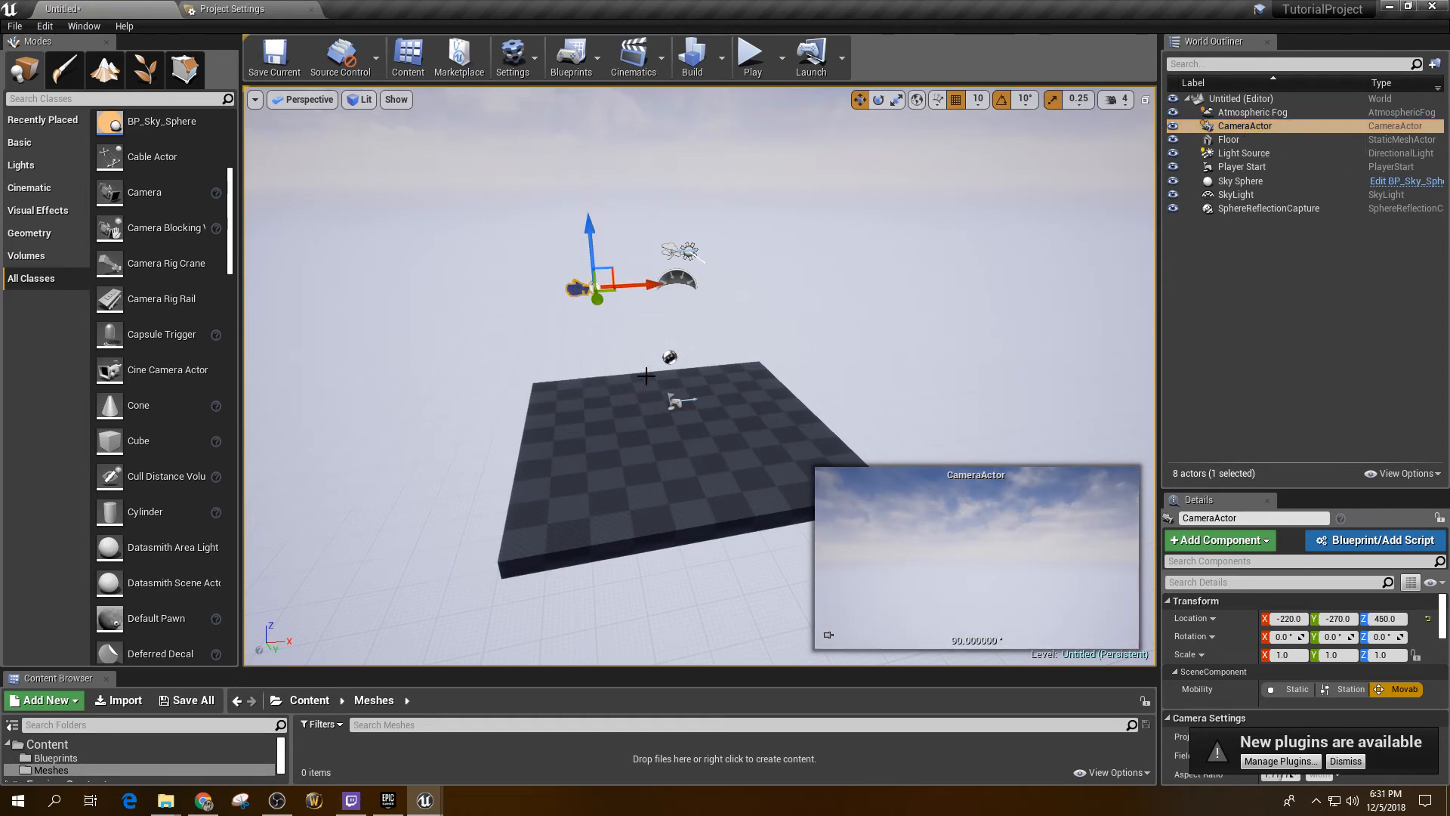
click(1239, 140)
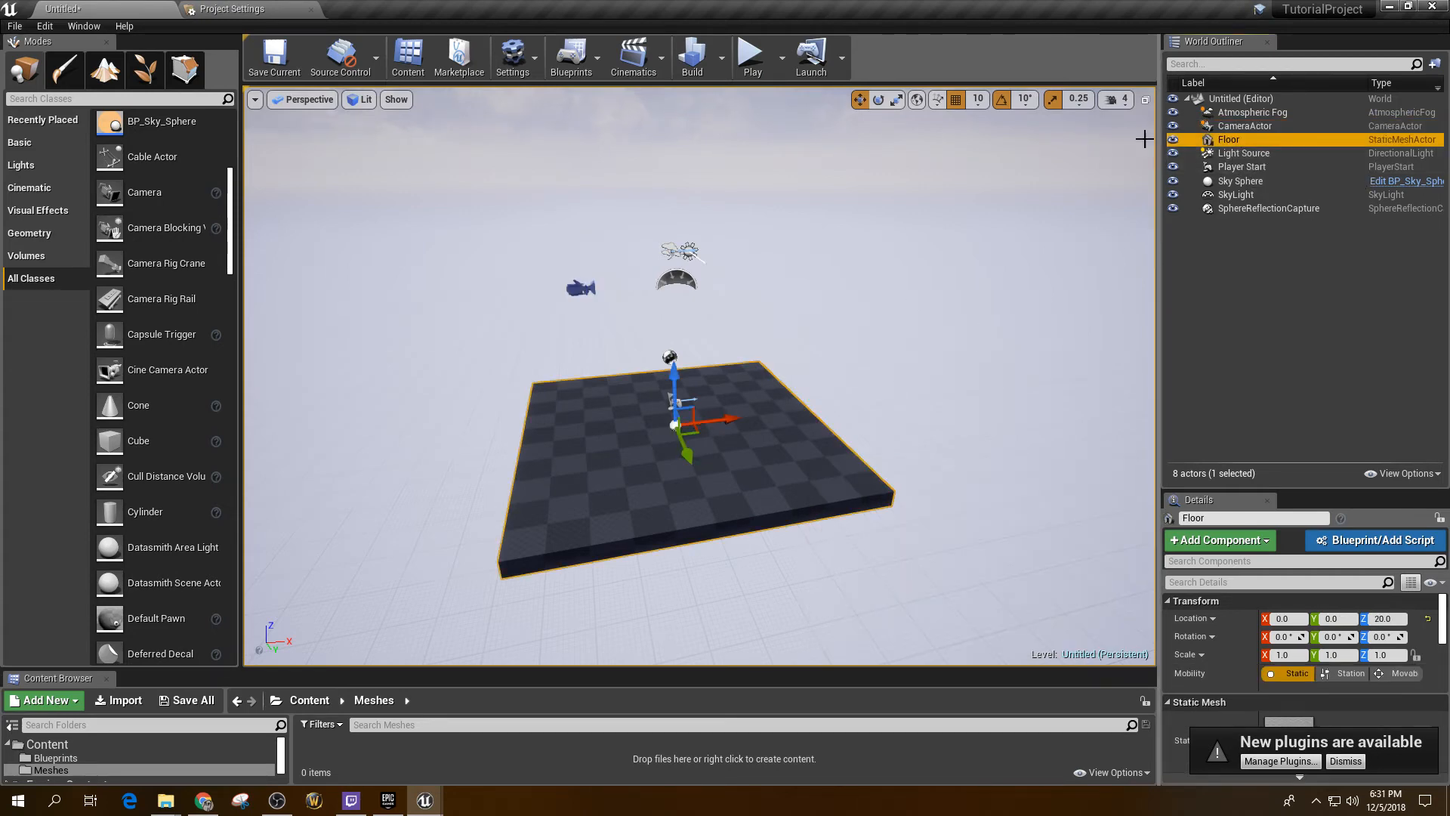
Step: Shift-select the Light Source through Sky Sphere rows in the World Outliner
click(1248, 155)
click(1242, 182)
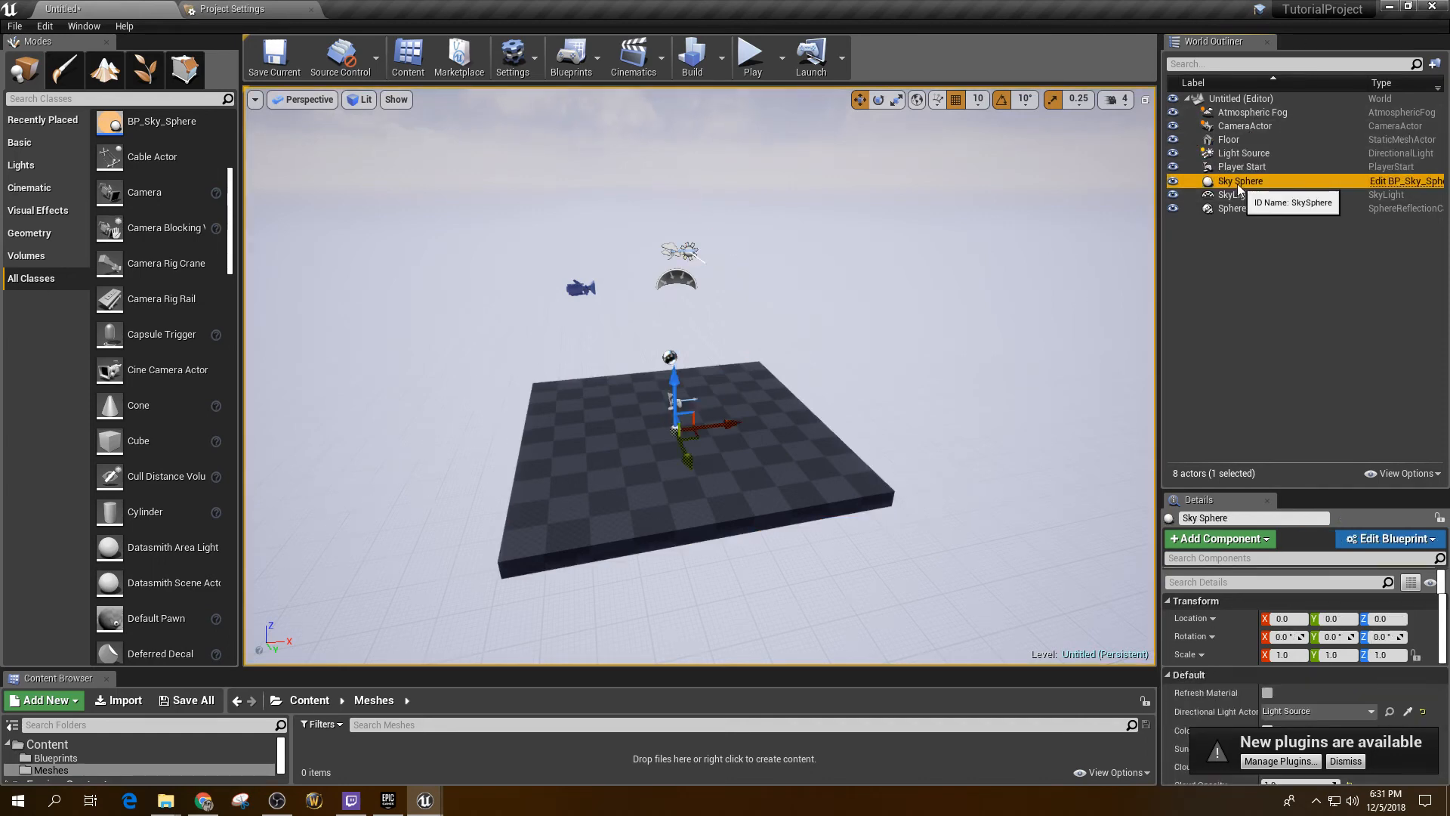
click(1246, 196)
click(1248, 204)
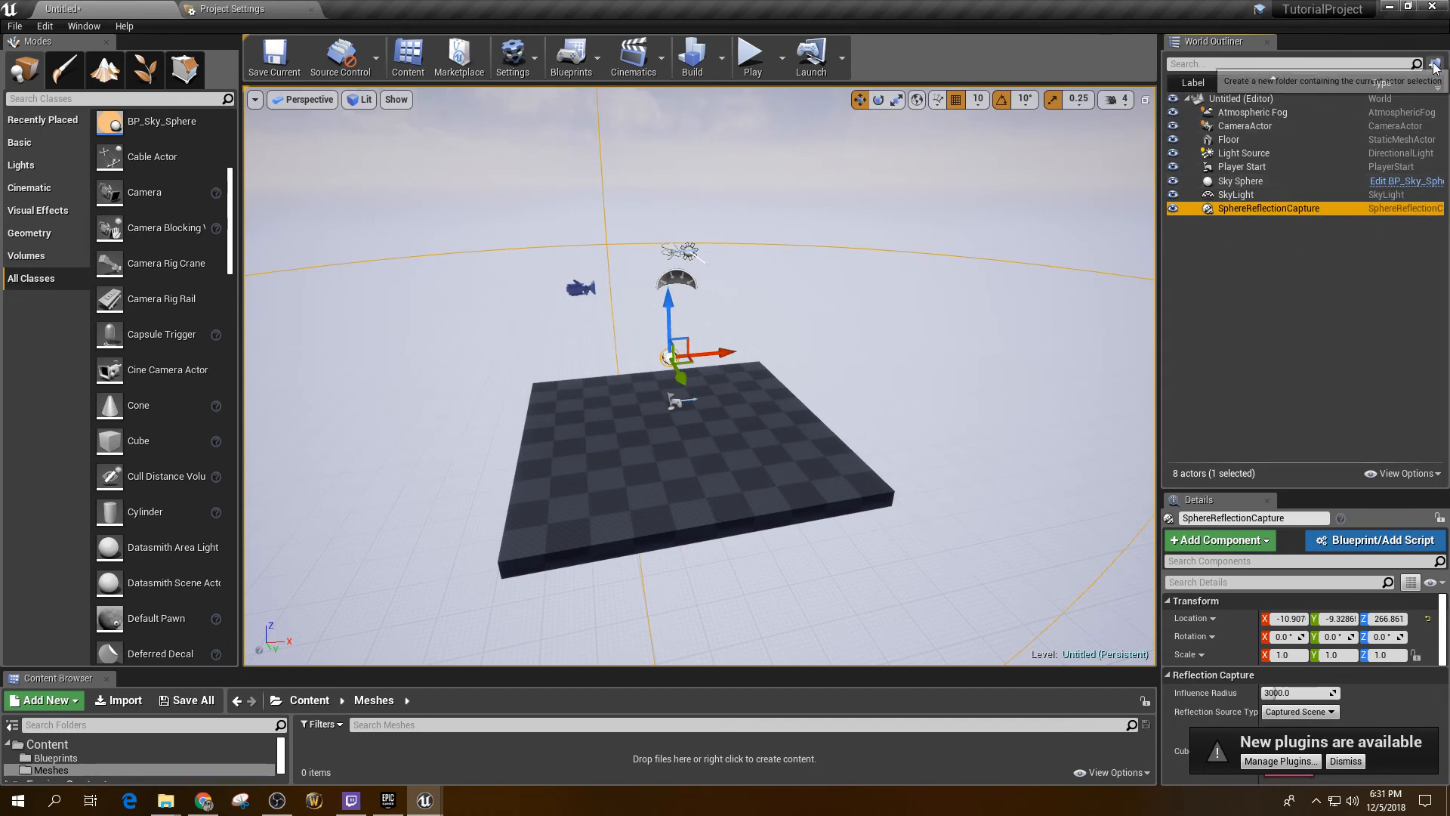
click(1337, 153)
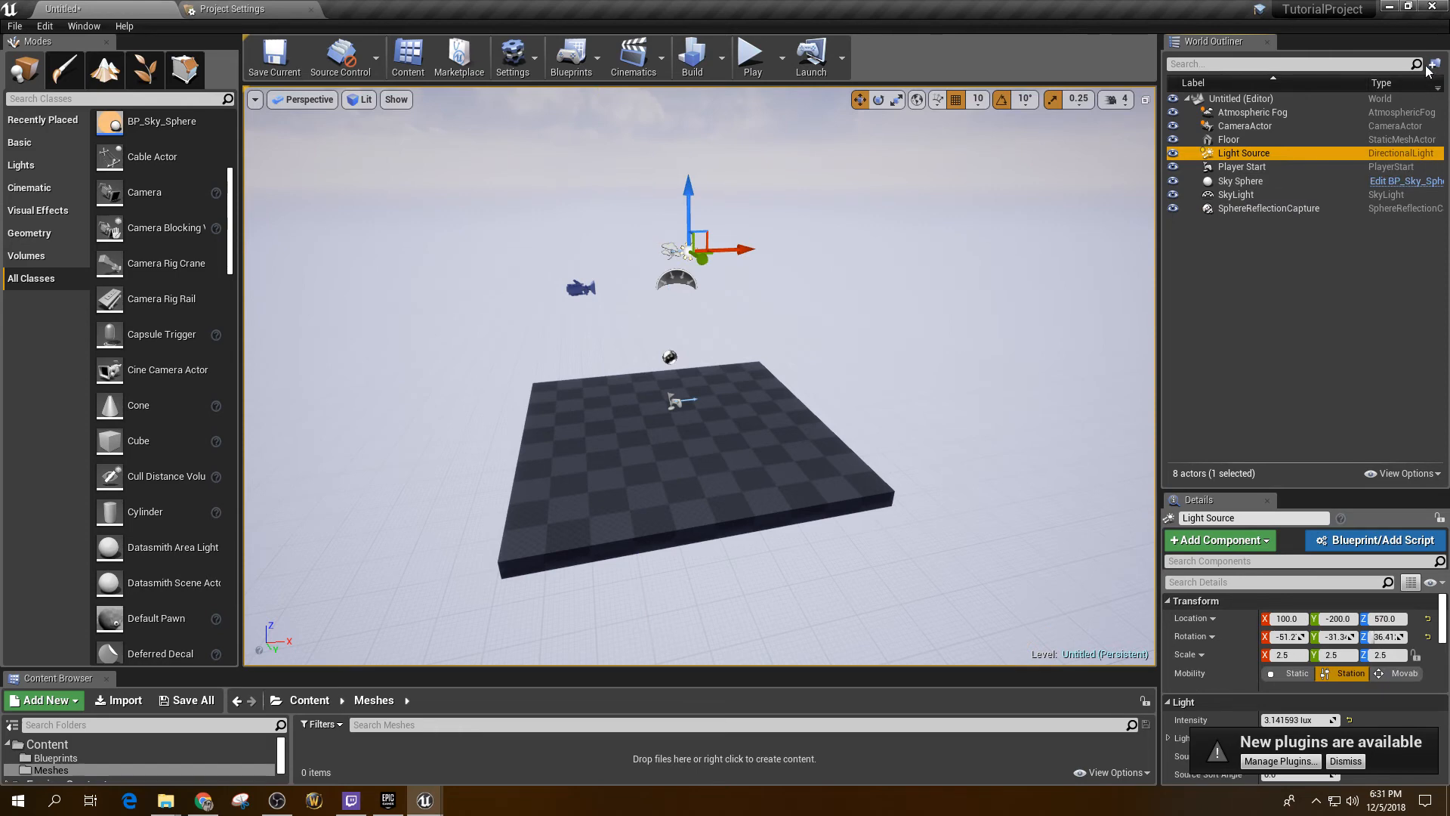
shift+click(1244, 180)
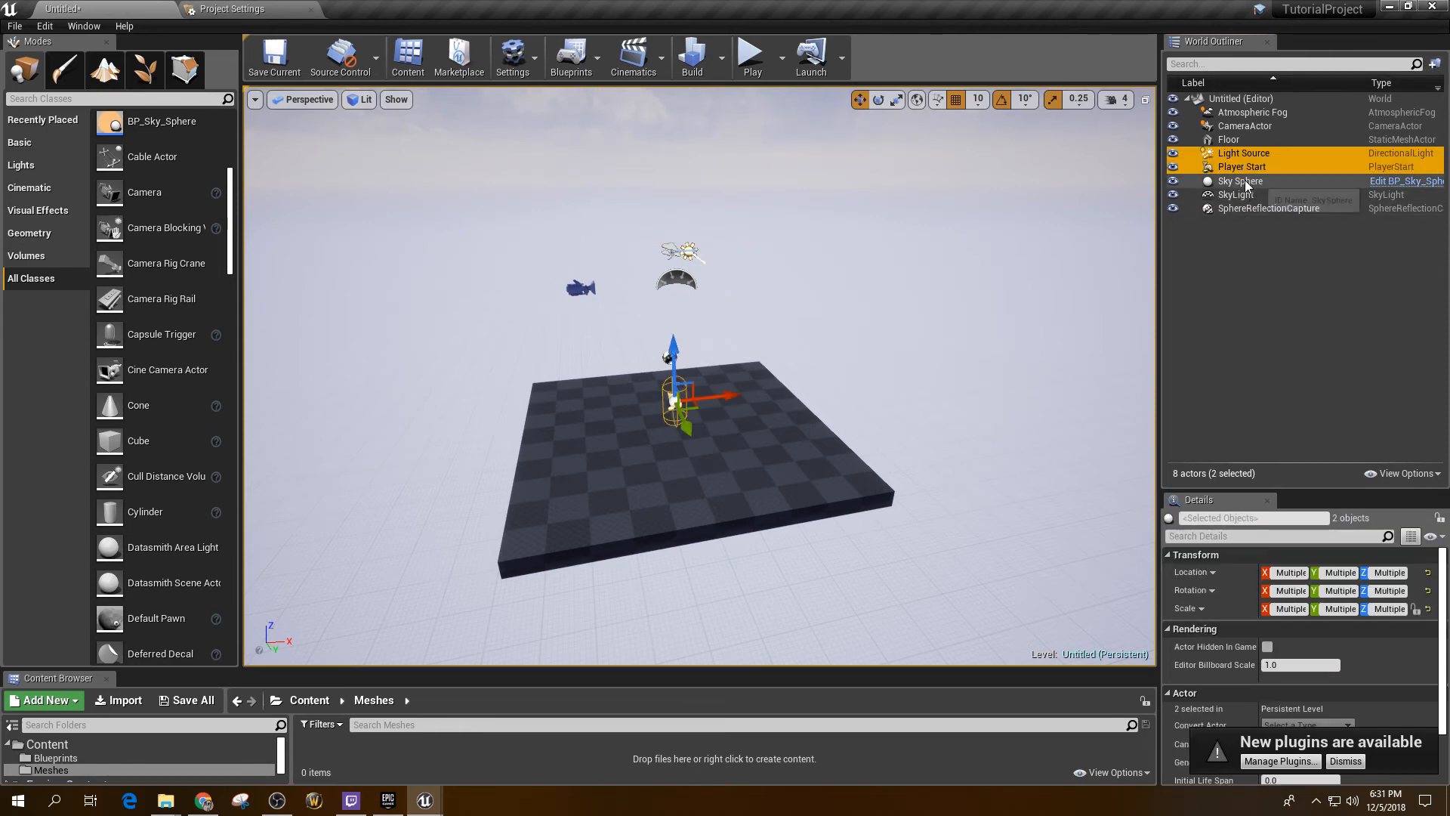
Step: Put the three selected actors into folder NewFolder1 and sort the Outliner by Type
click(1435, 67)
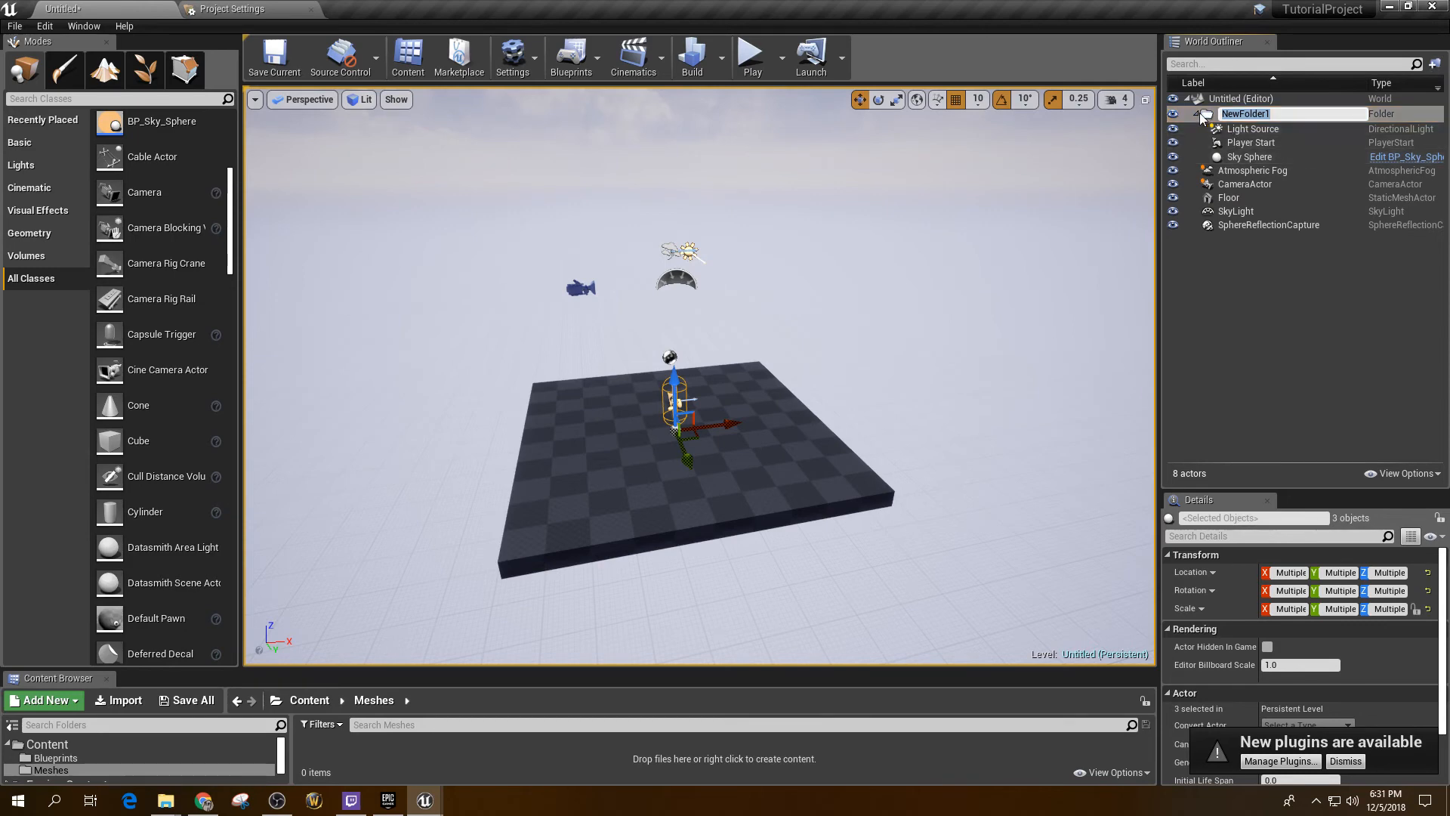
key(Return)
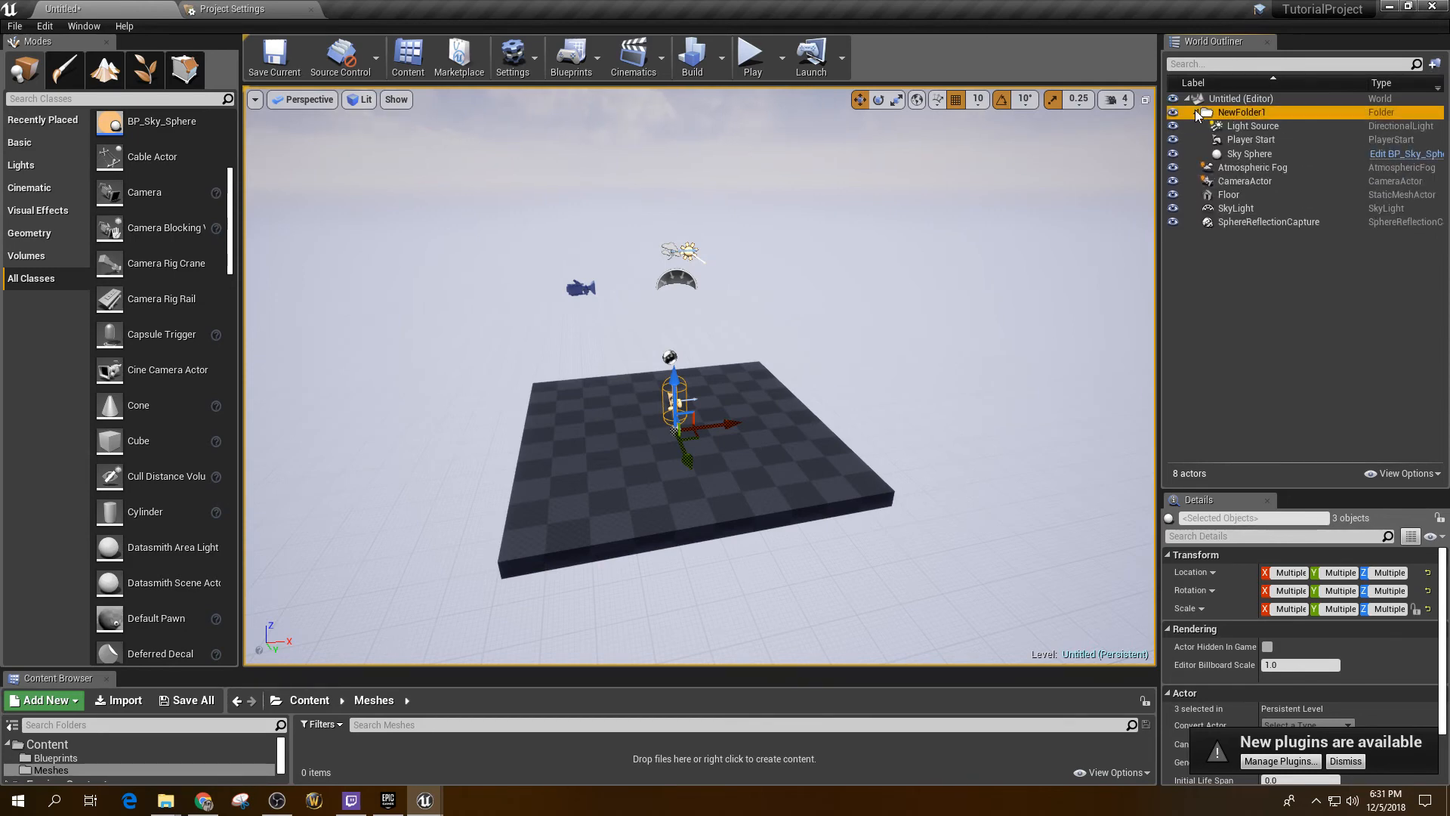
click(1246, 126)
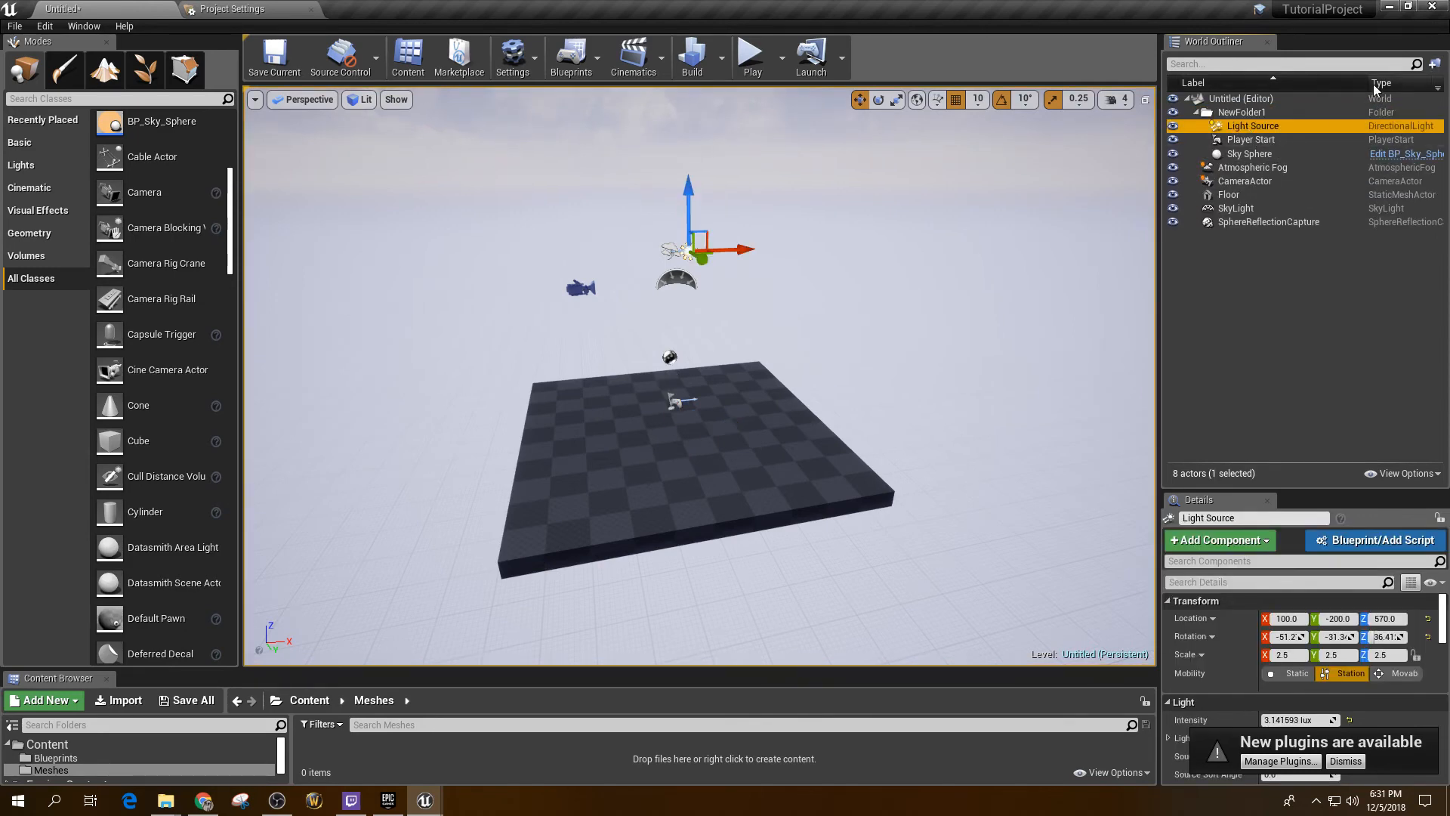
click(1415, 84)
click(1414, 84)
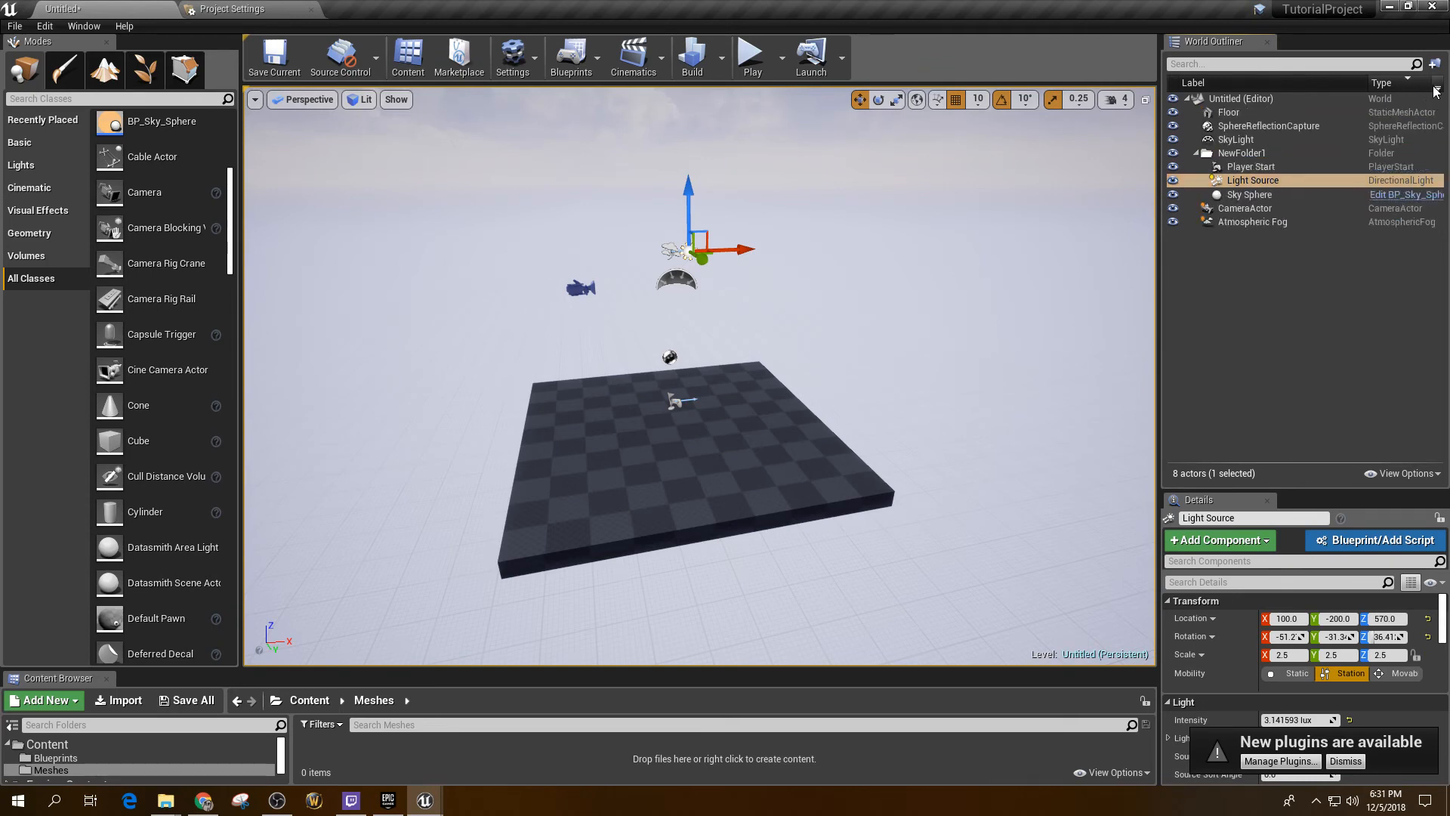
click(1437, 89)
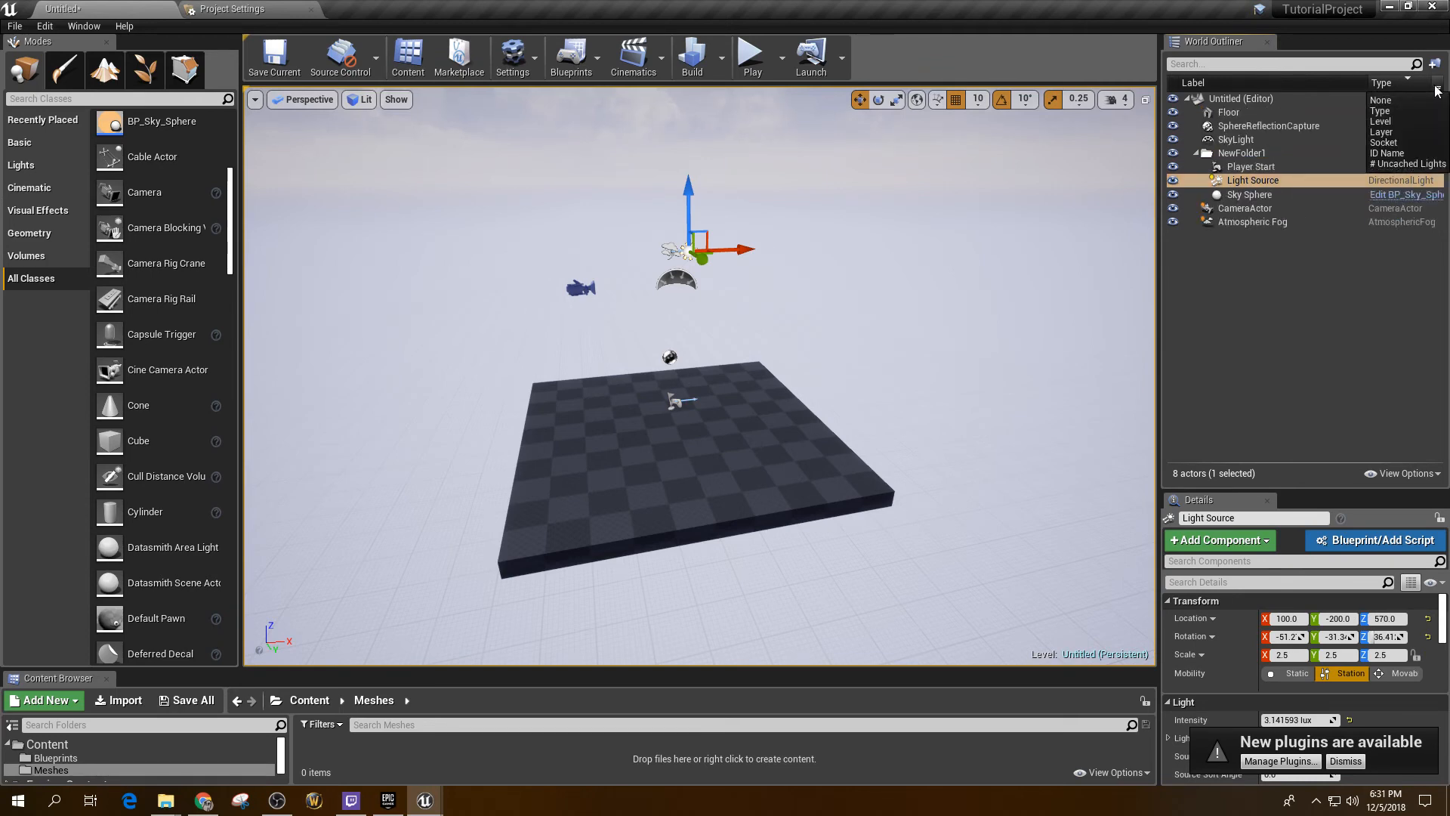
Step: Switch the Outliner's second column to Layer, then to Level
click(1382, 132)
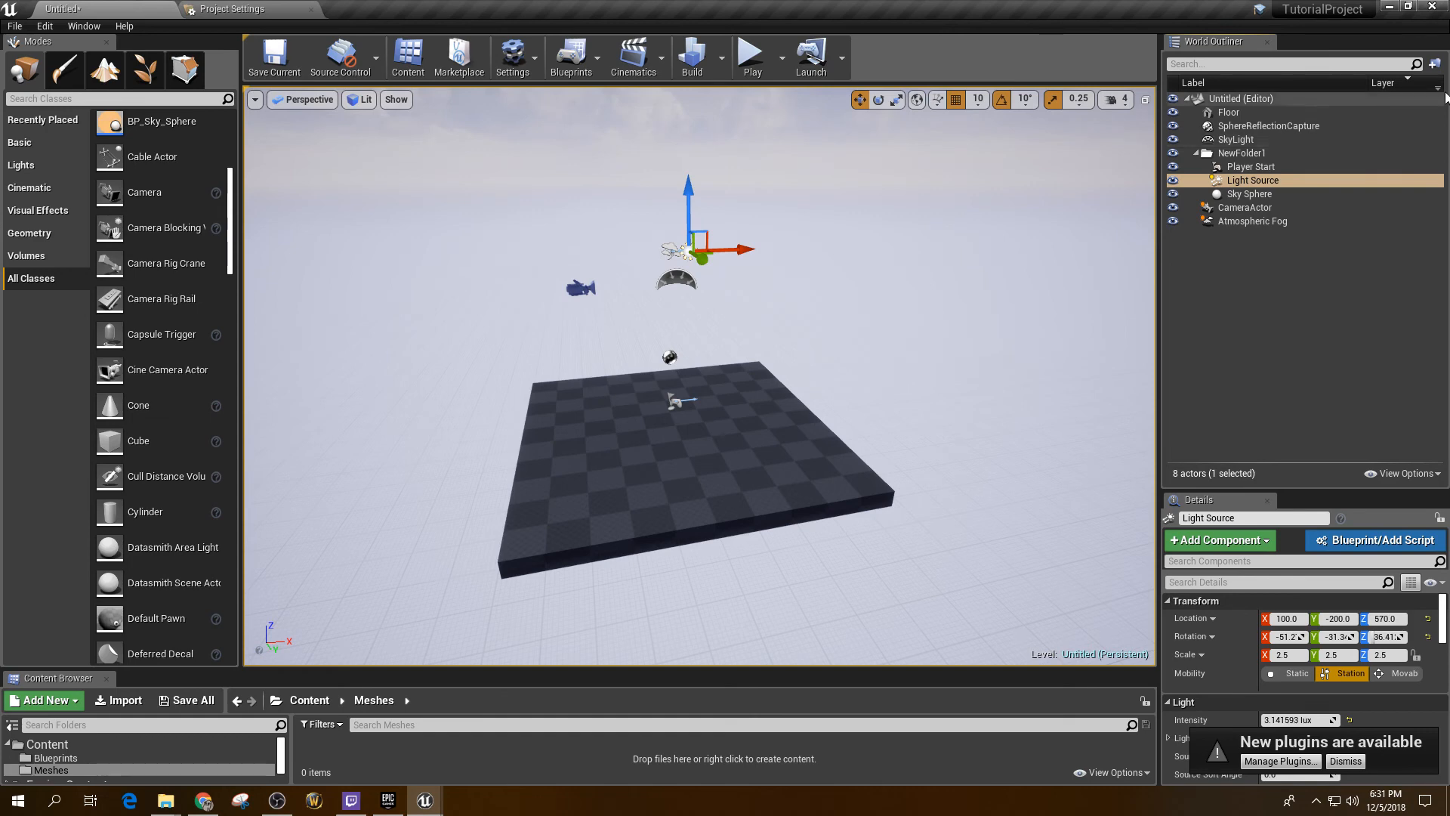
click(1437, 89)
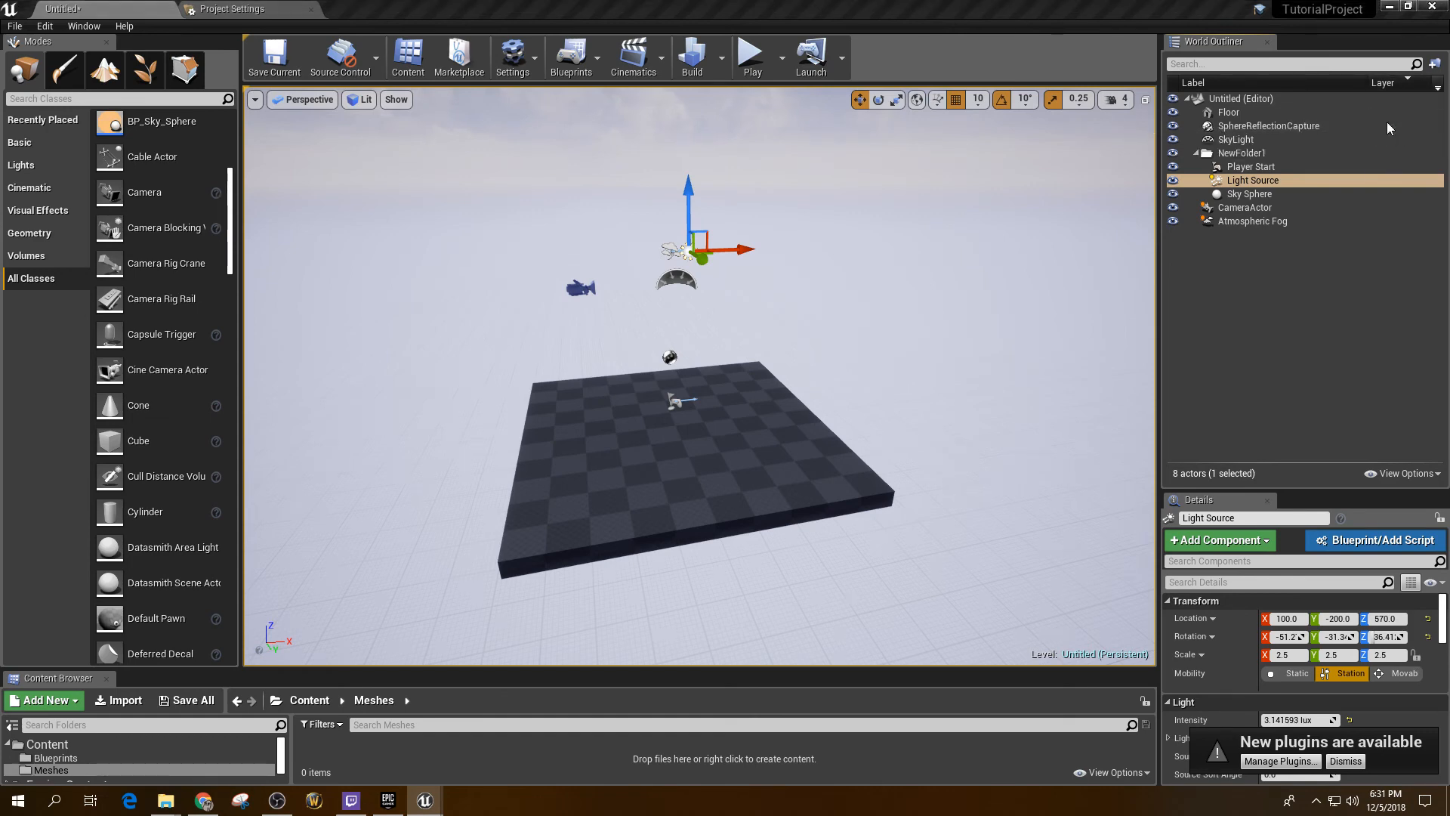
click(1387, 121)
click(1246, 180)
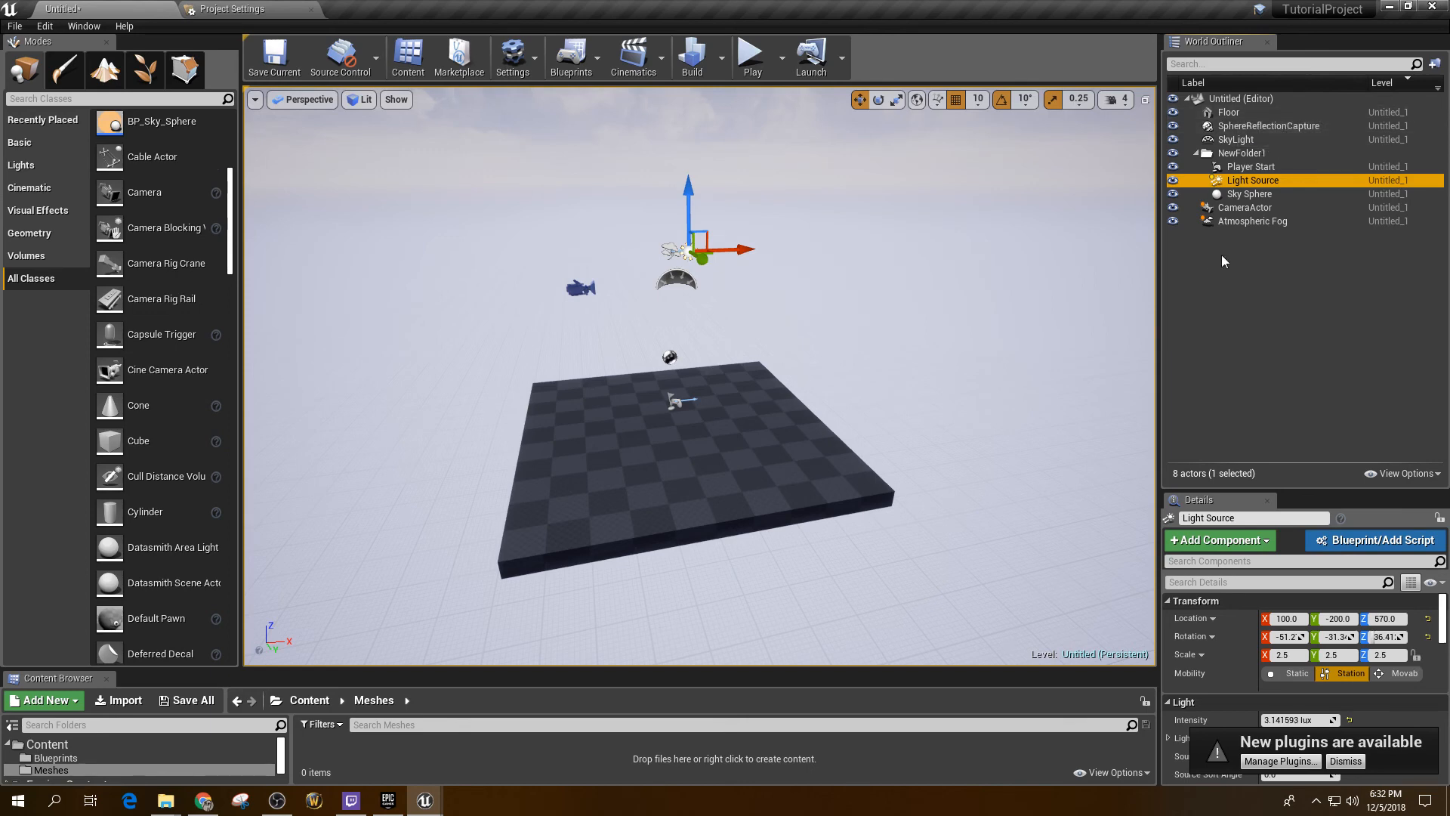
Step: Set the Outliner's second column to Type then None, and move the camera to Y 270
click(1235, 222)
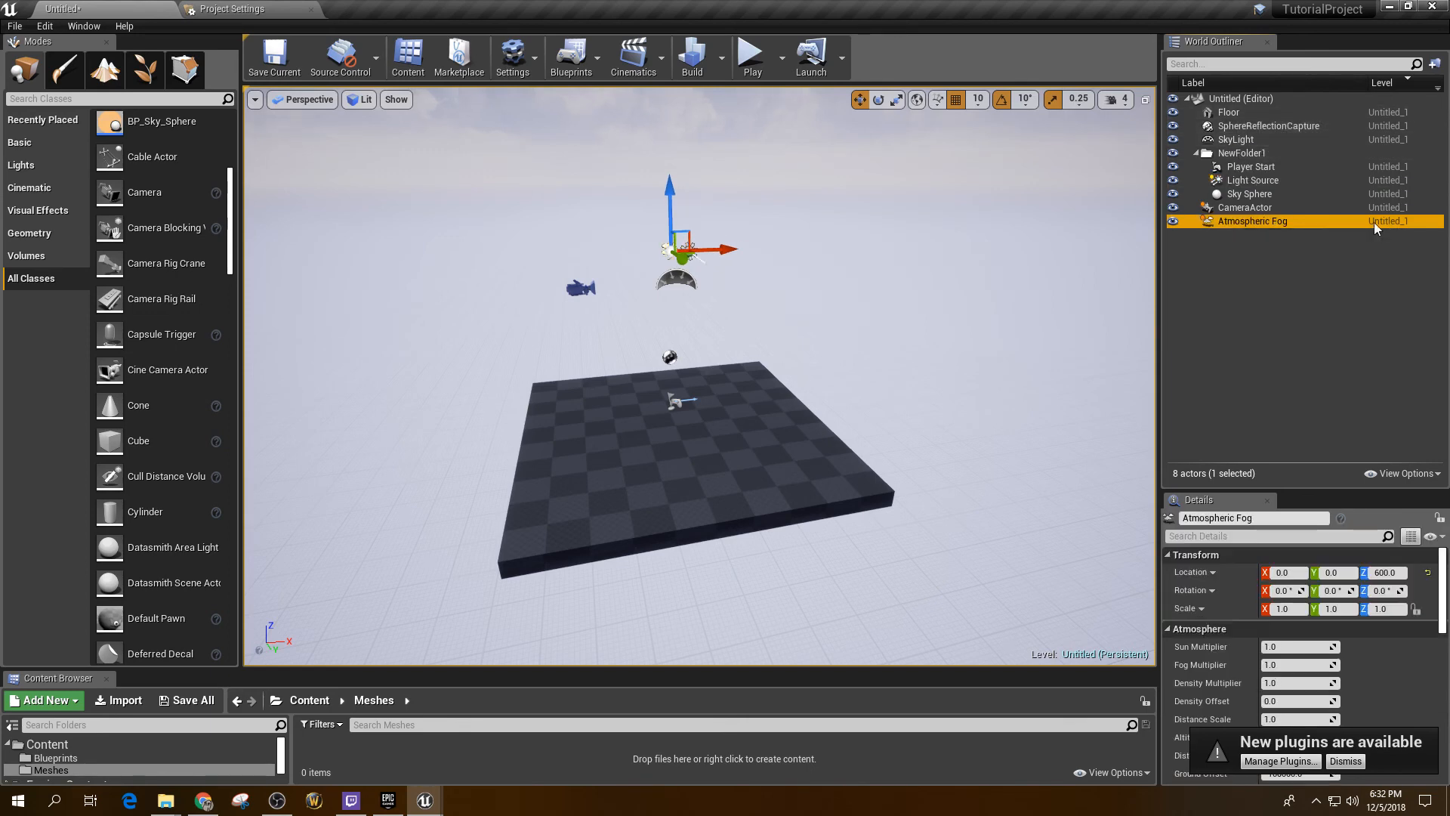
click(1438, 87)
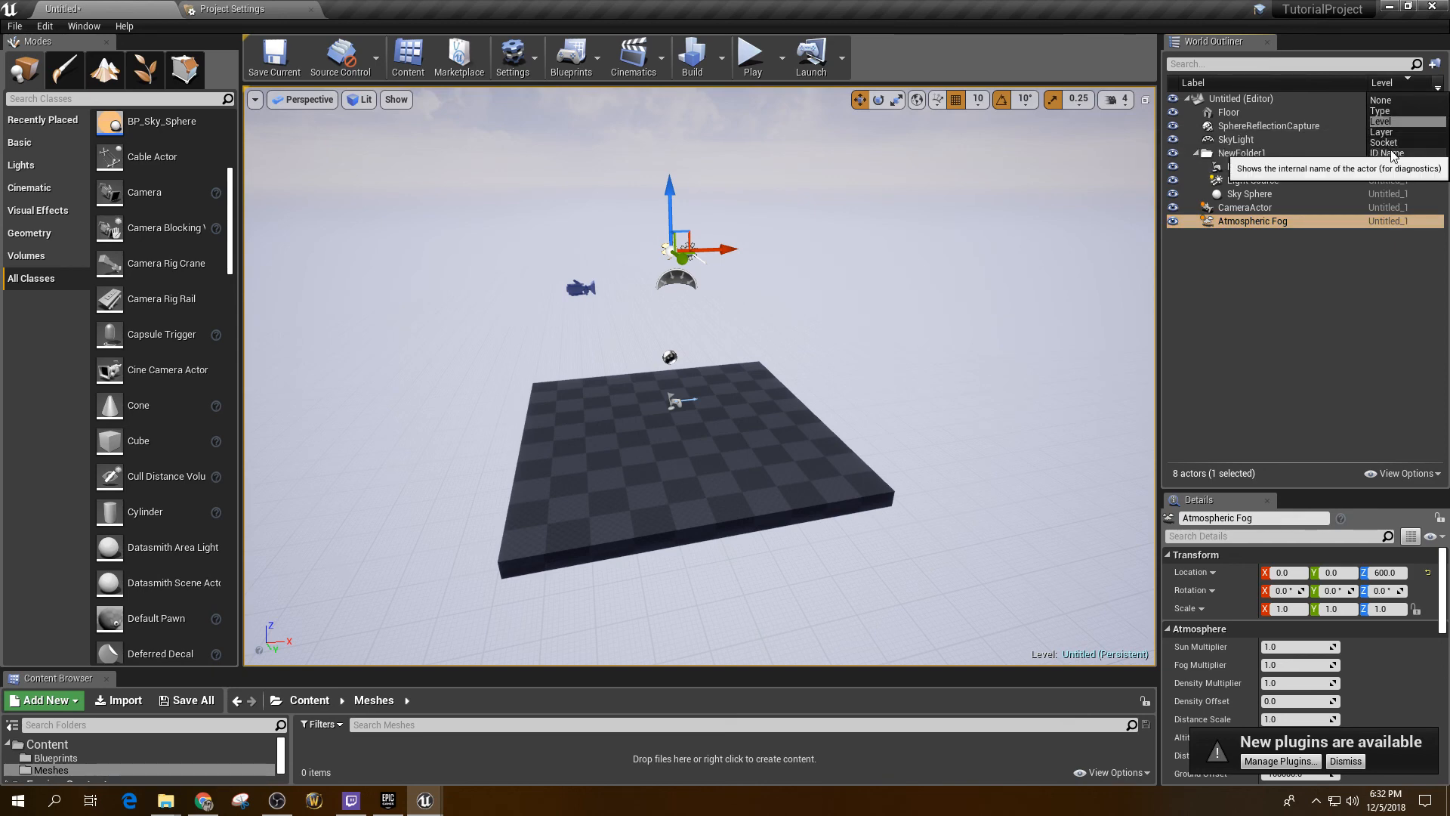
click(1385, 112)
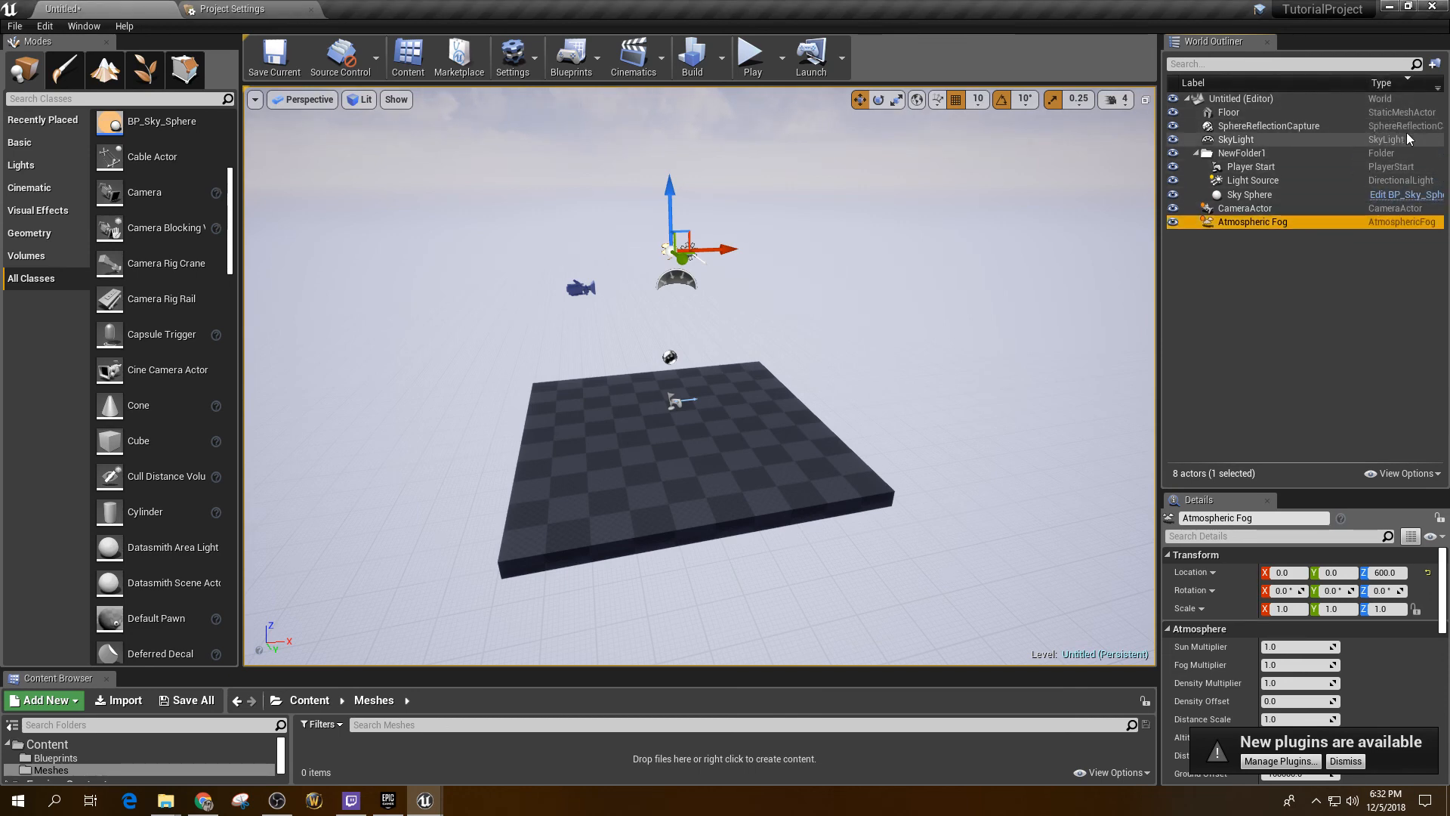
click(1438, 88)
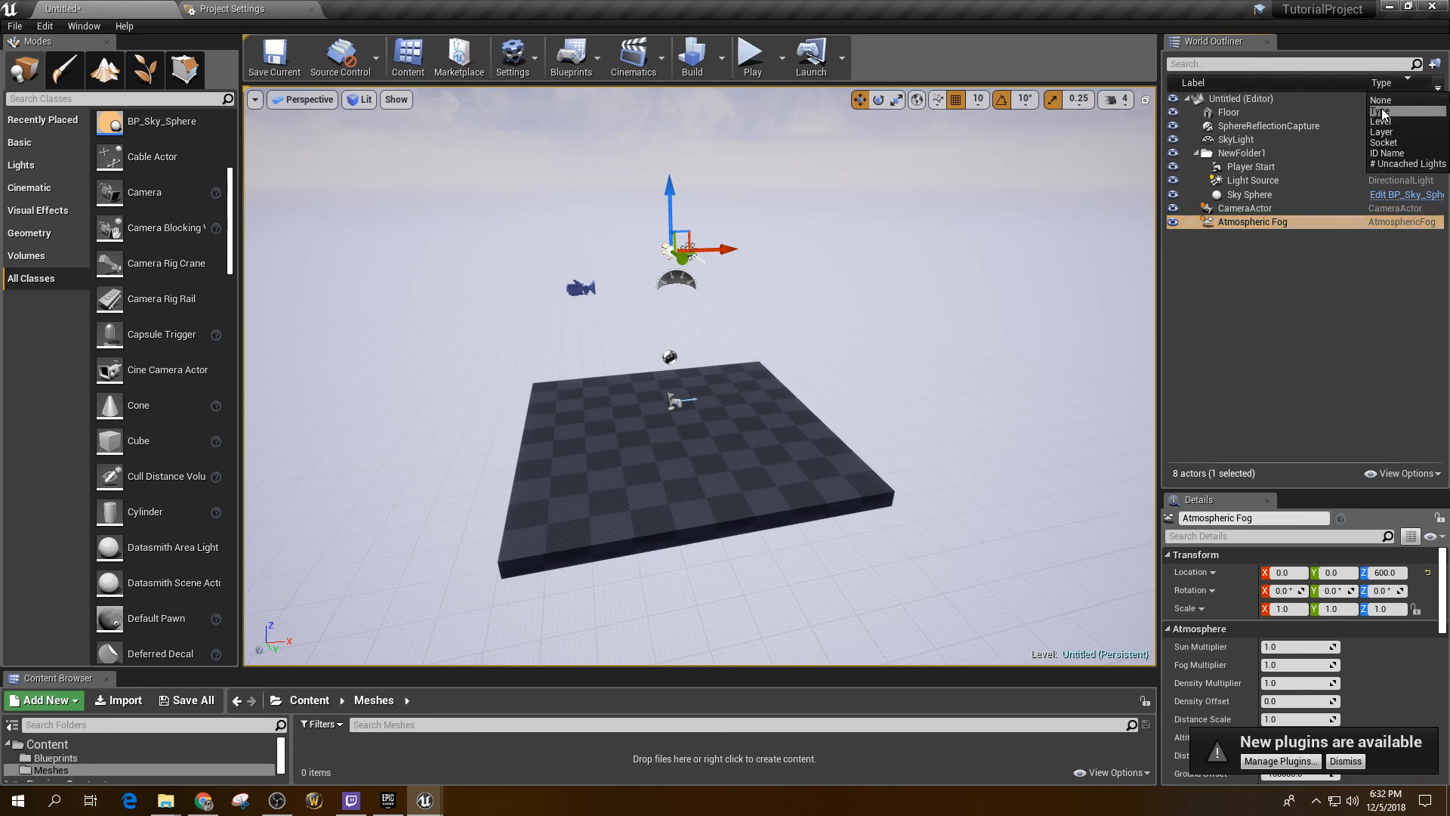
click(1381, 99)
click(581, 287)
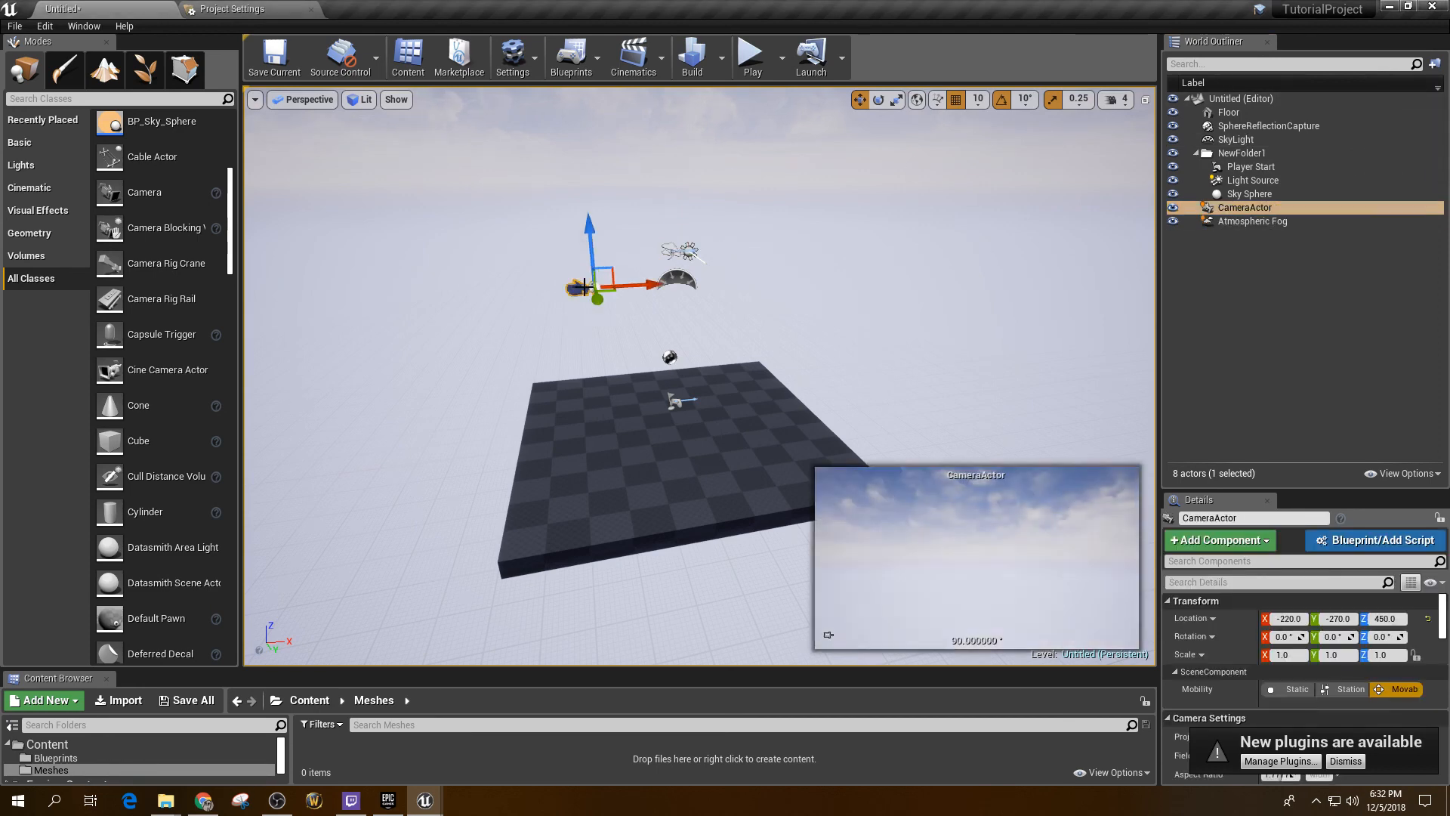
drag(595, 301, 665, 329)
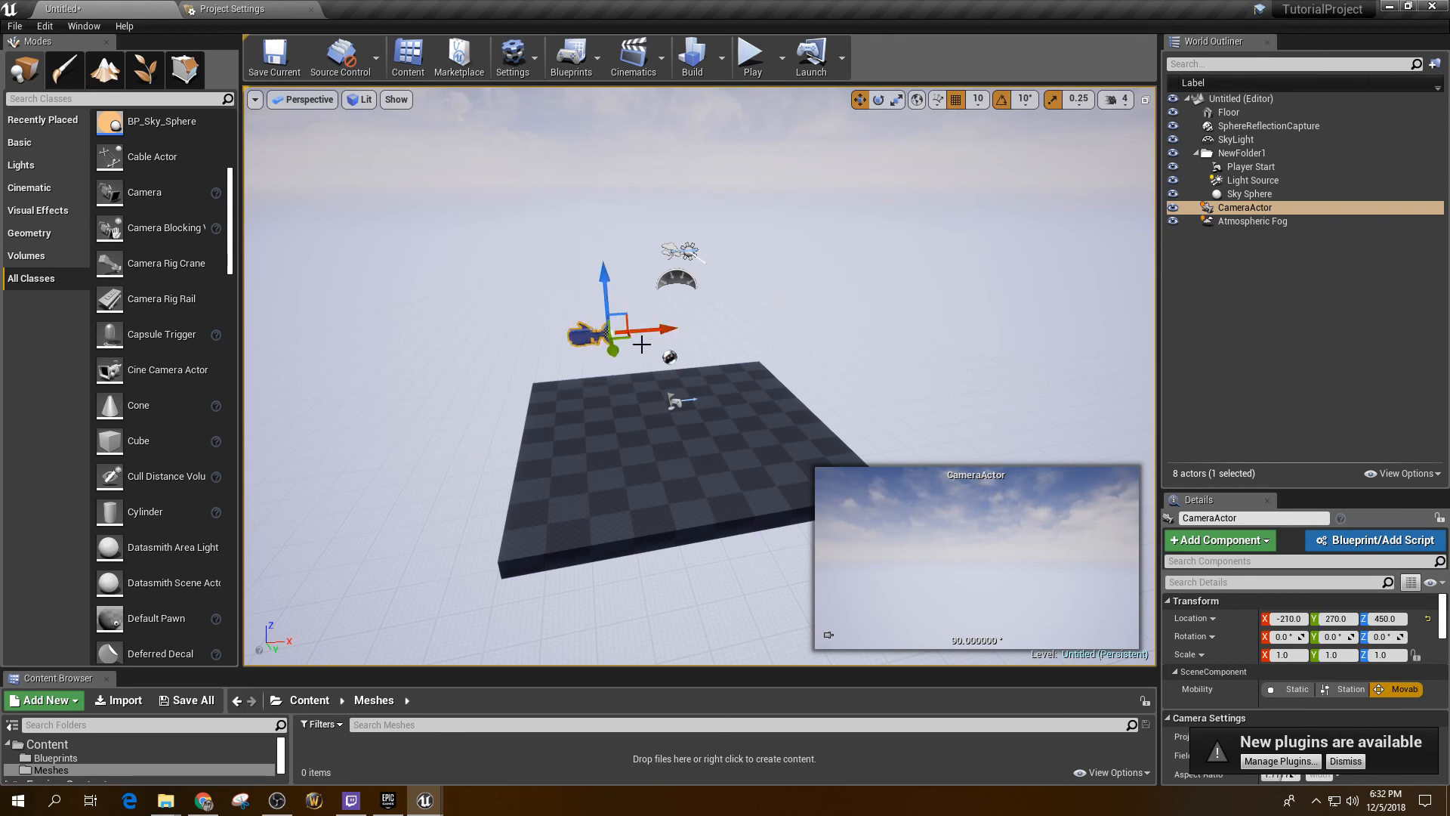